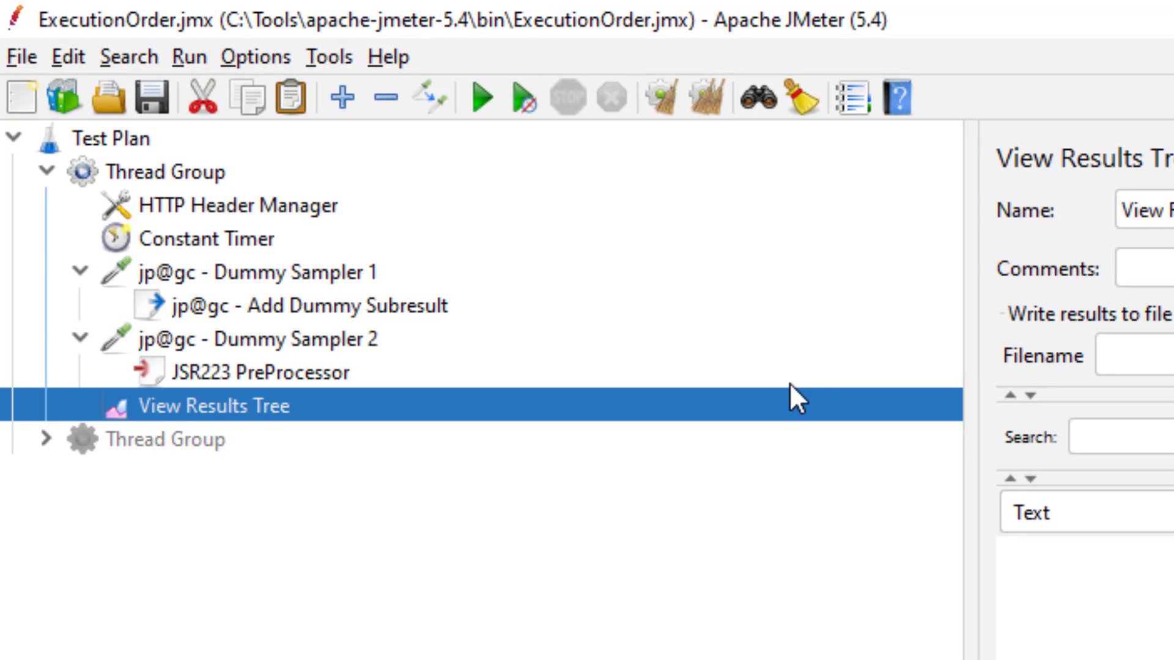
Check the Constant Timer delay and both Dummy Samplers' response times, and run the test with View Results Tree open.
left_click(205, 241)
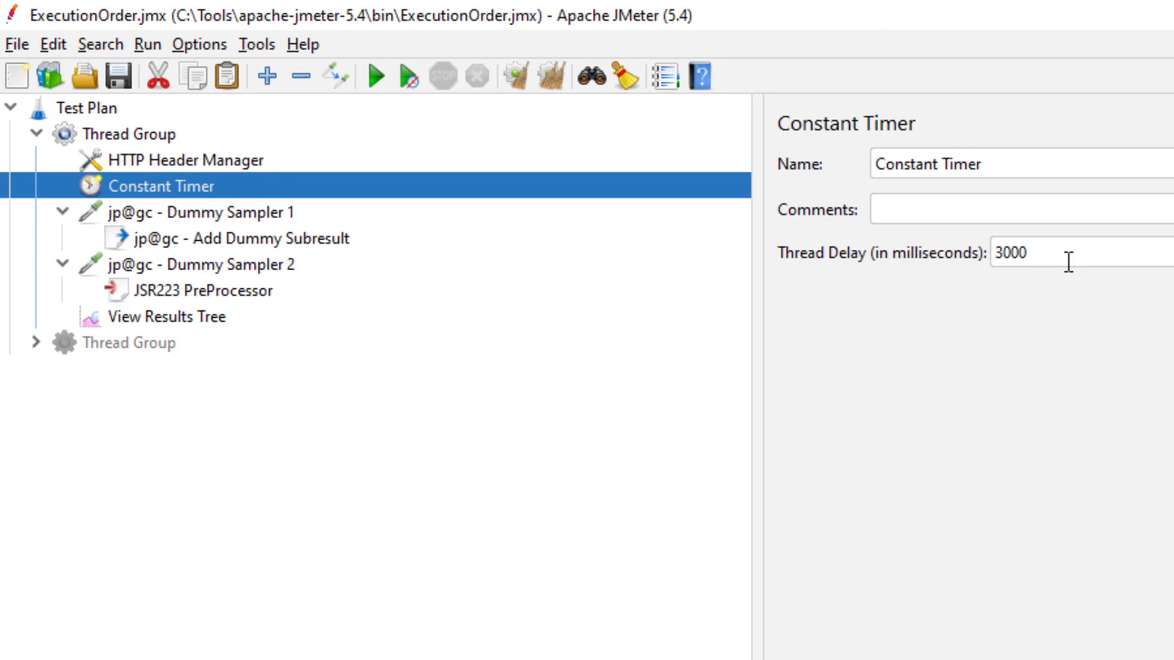
left_click(208, 213)
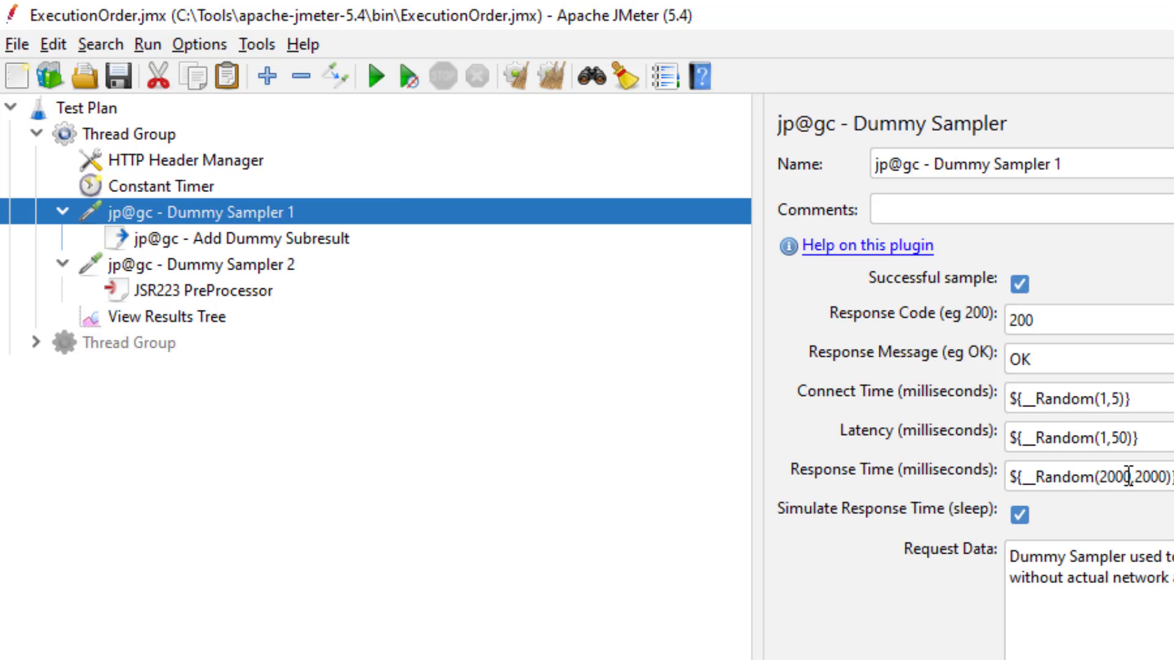
left_click(230, 265)
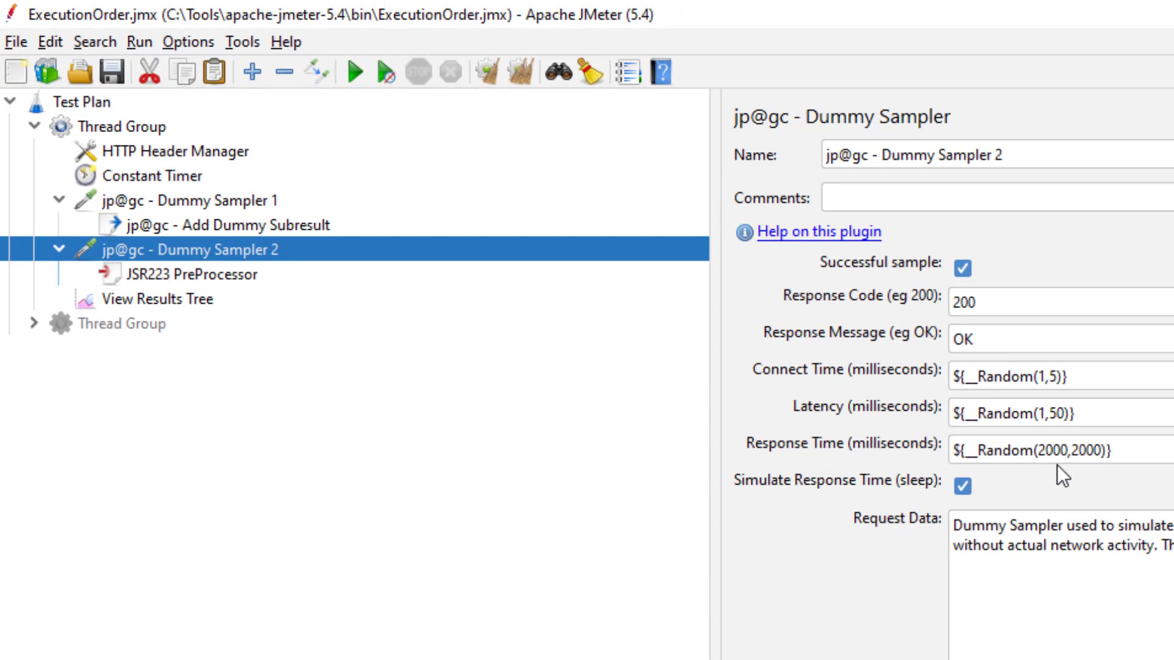
left_click(255, 299)
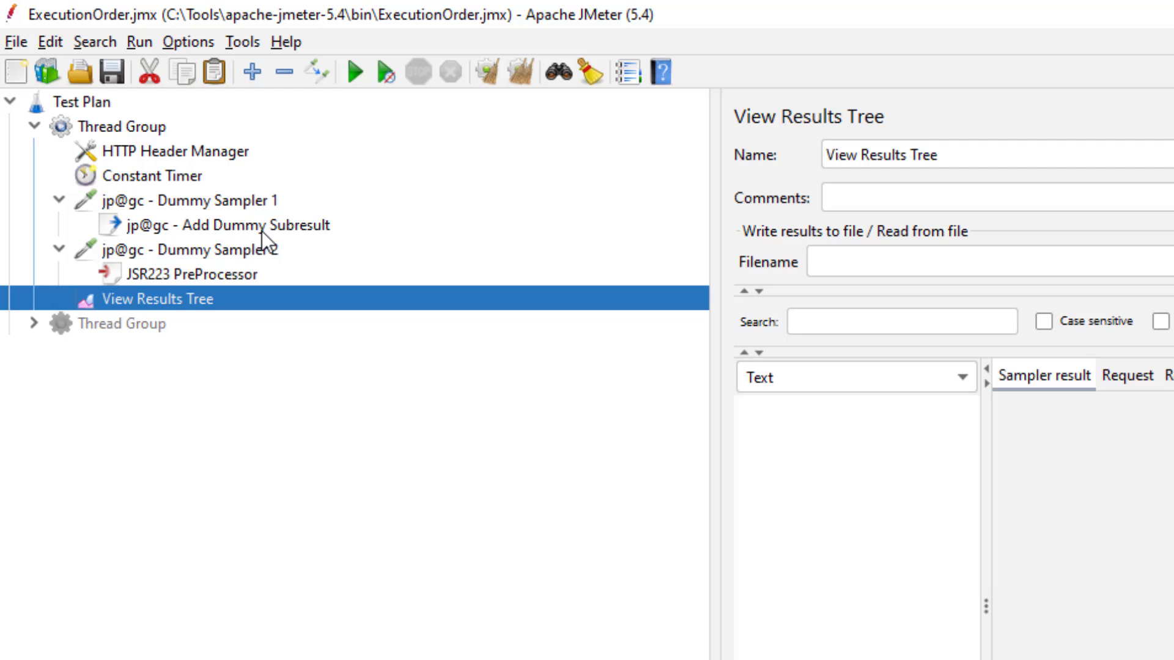
left_click(360, 68)
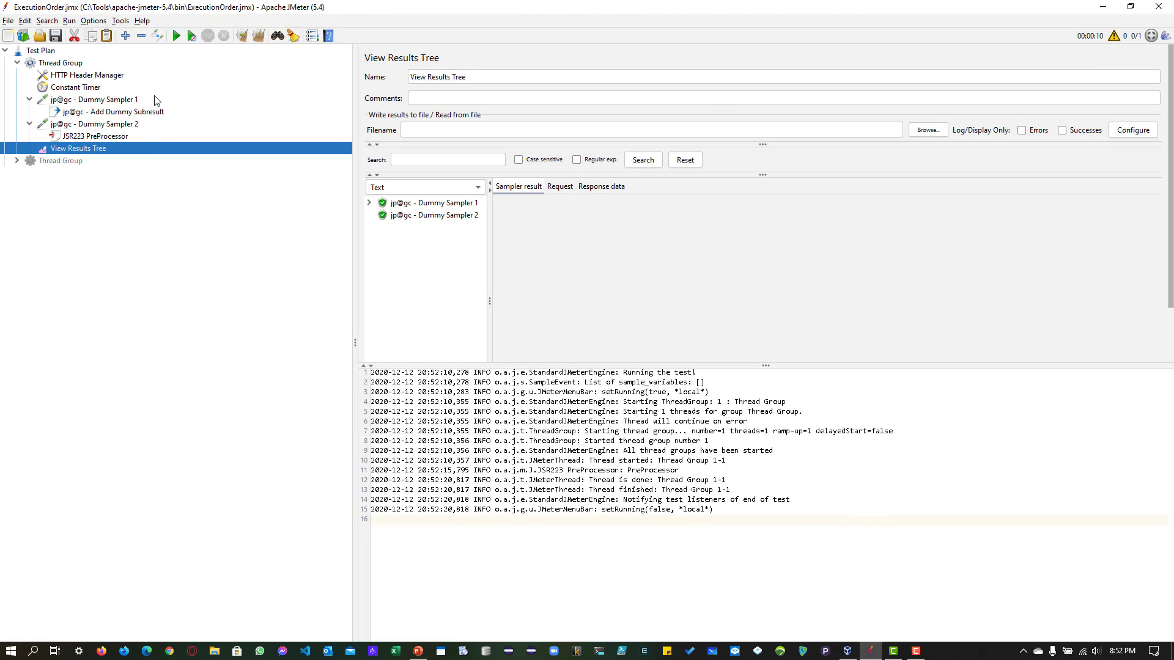
Compare the timer delay and both samplers' response times with the test's elapsed time, and return to View Results Tree.
left_click(81, 89)
double_click(505, 118)
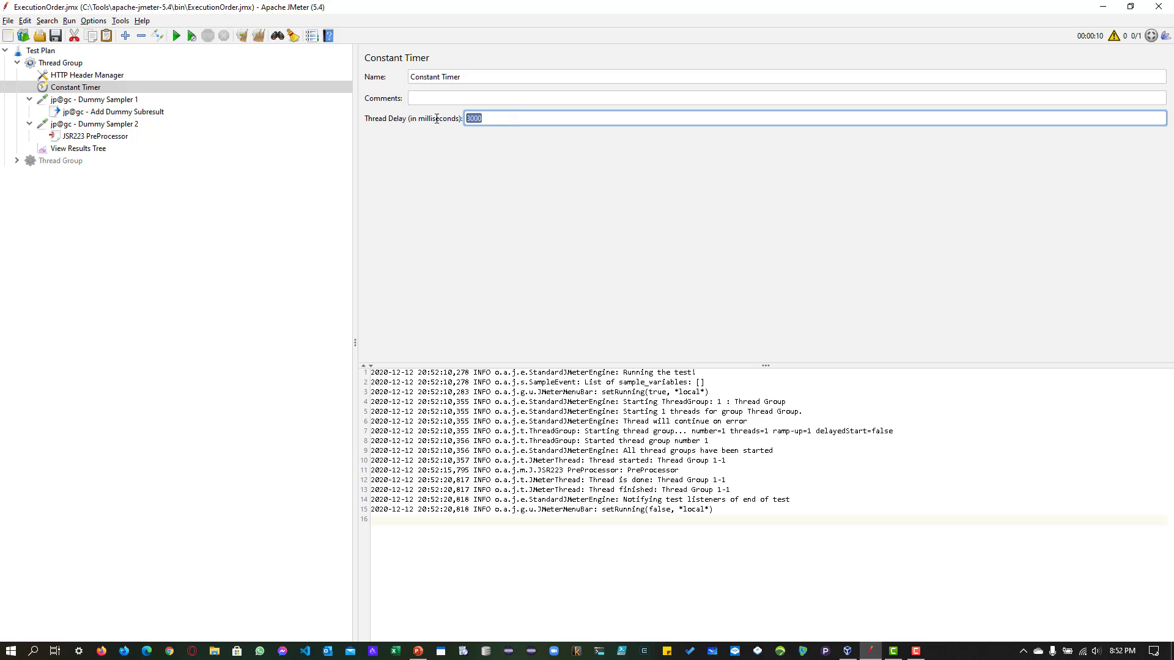
left_click(112, 101)
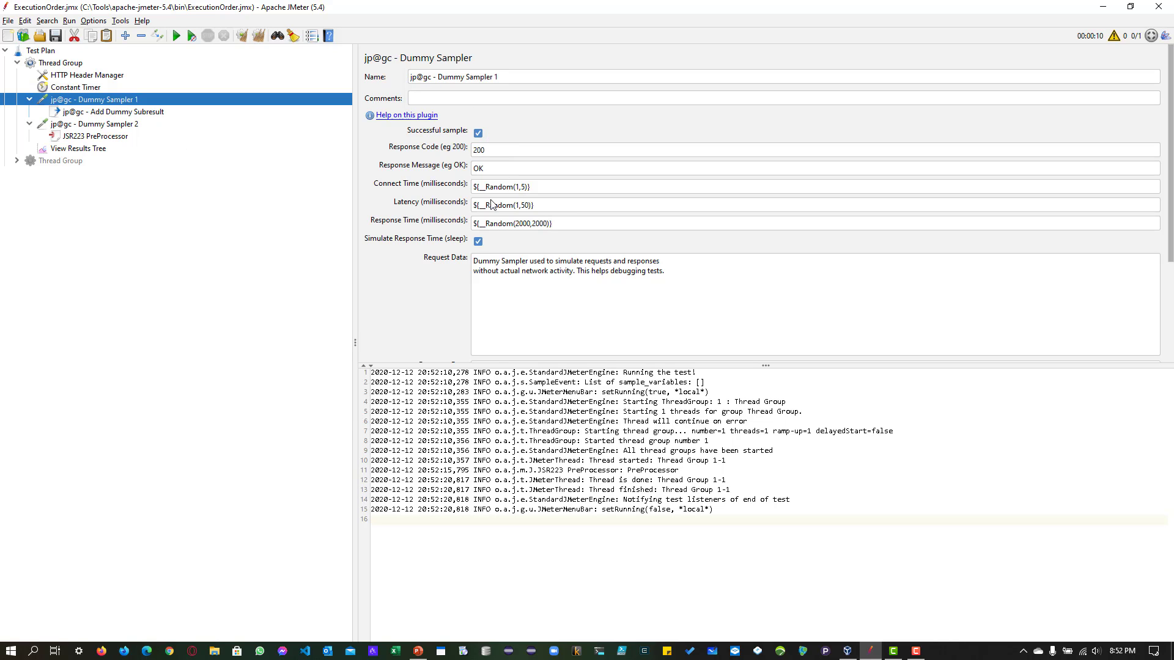
left_click(108, 126)
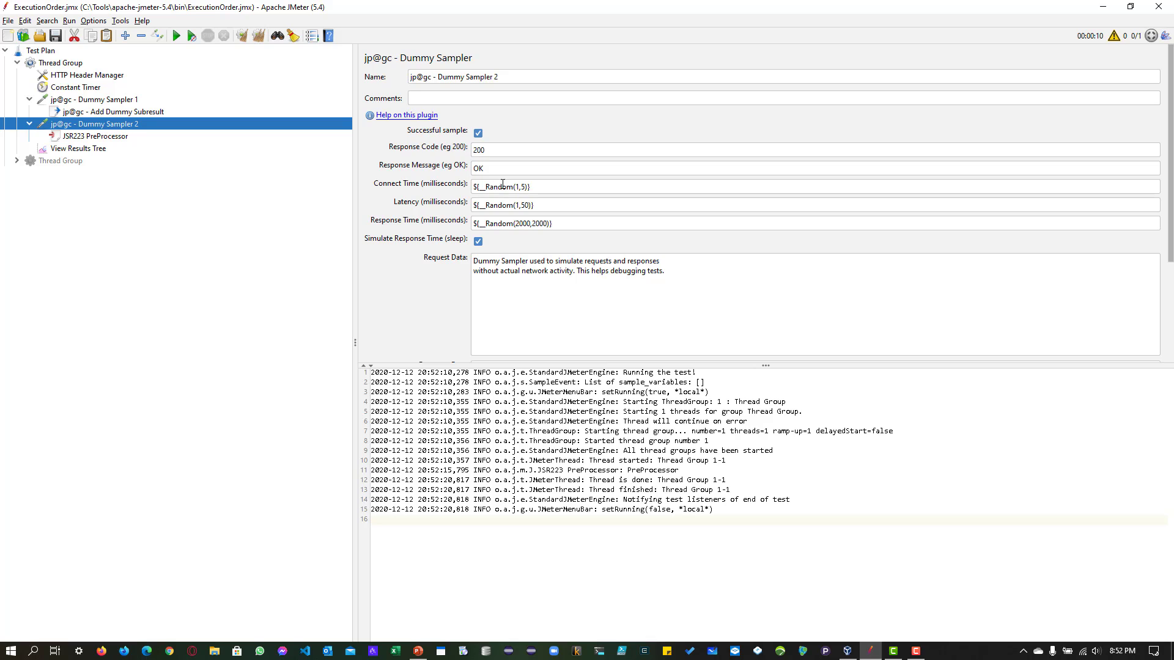
left_click(77, 87)
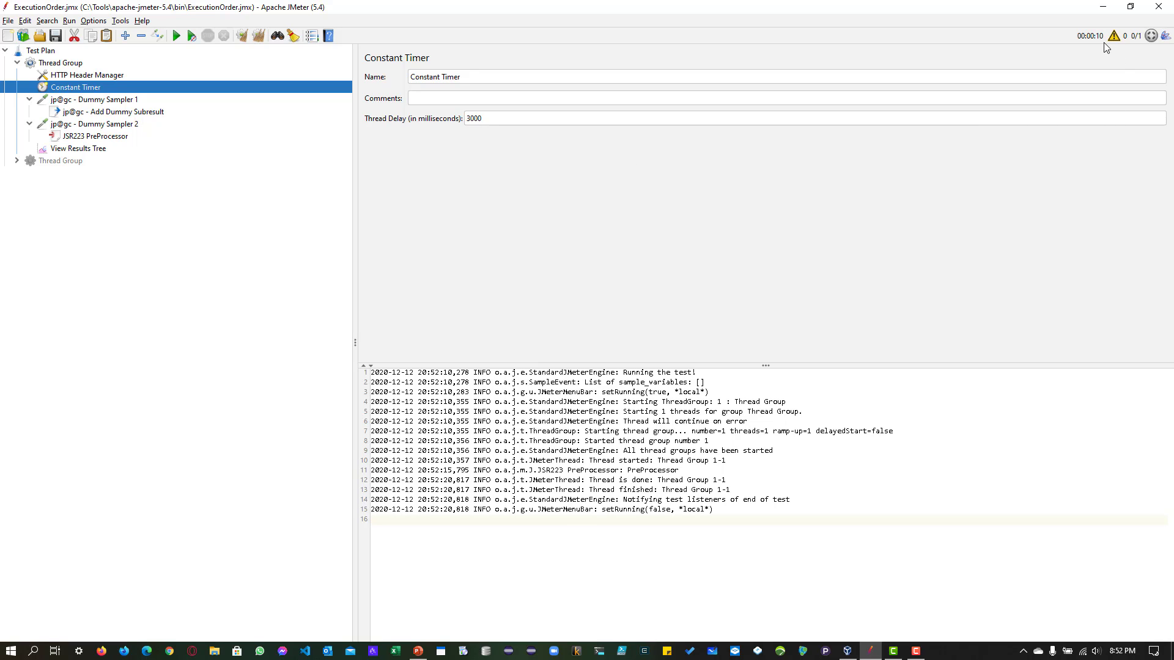
left_click(79, 149)
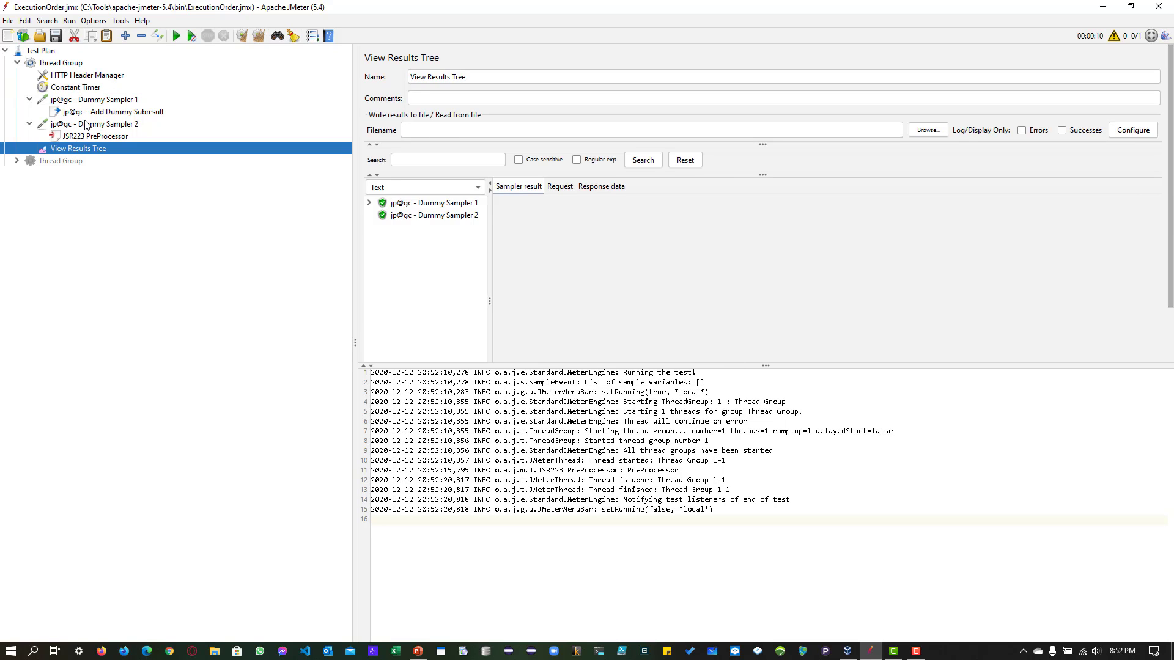
Disable the first Thread Group, and expand and enable the second Thread Group.
left_click(62, 65)
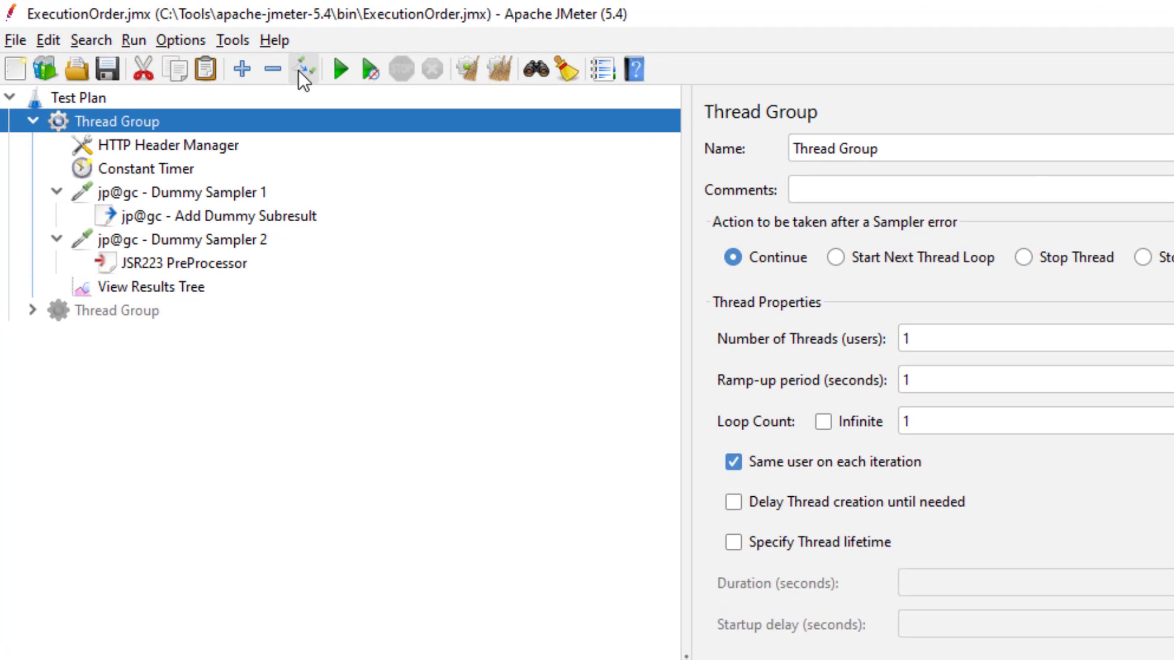
left_click(304, 68)
double_click(134, 312)
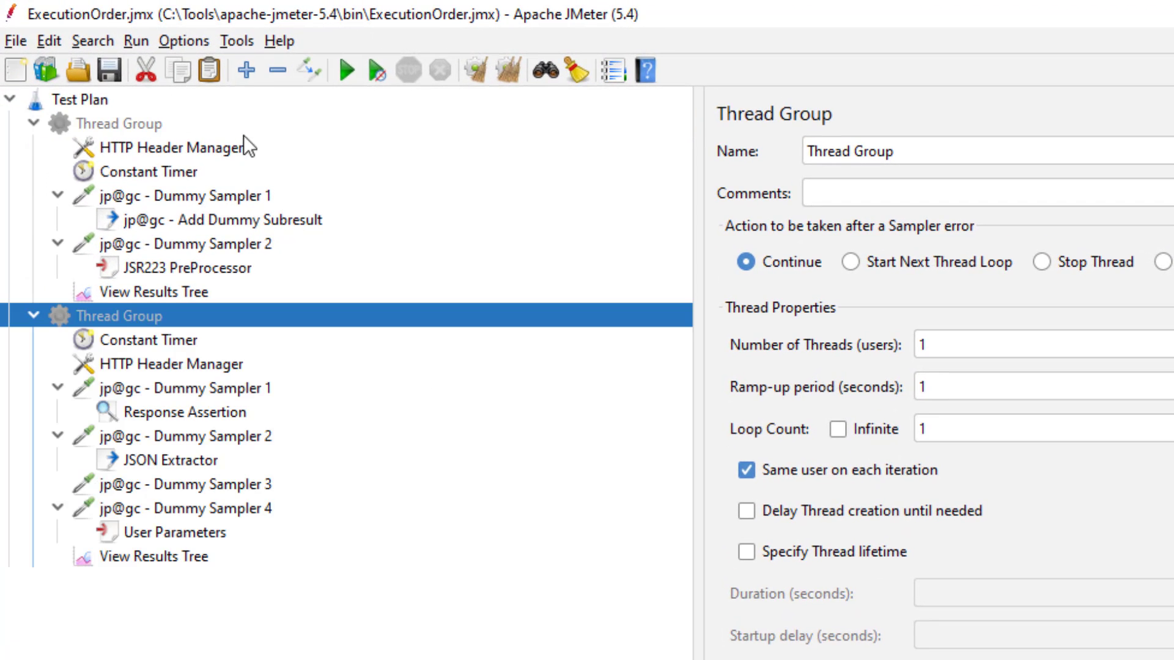
left_click(309, 68)
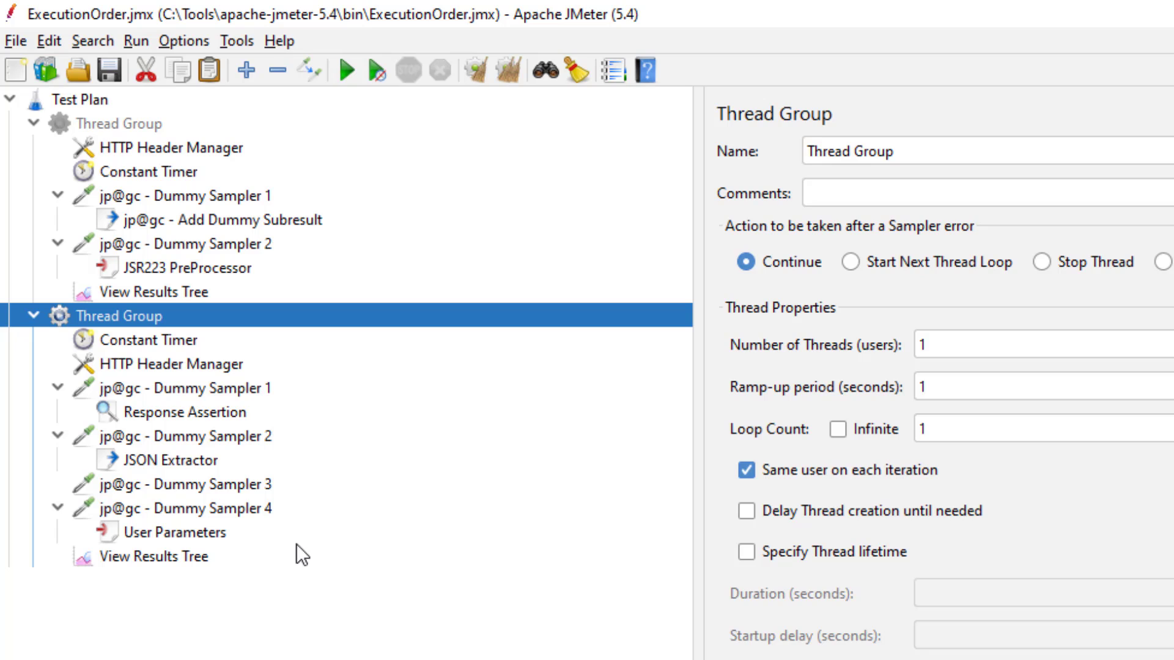
Review the second Thread Group's Response Assertion, JSON Extractor, User Parameters, Constant Timer, HTTP Header Manager and thread properties.
left_click(184, 413)
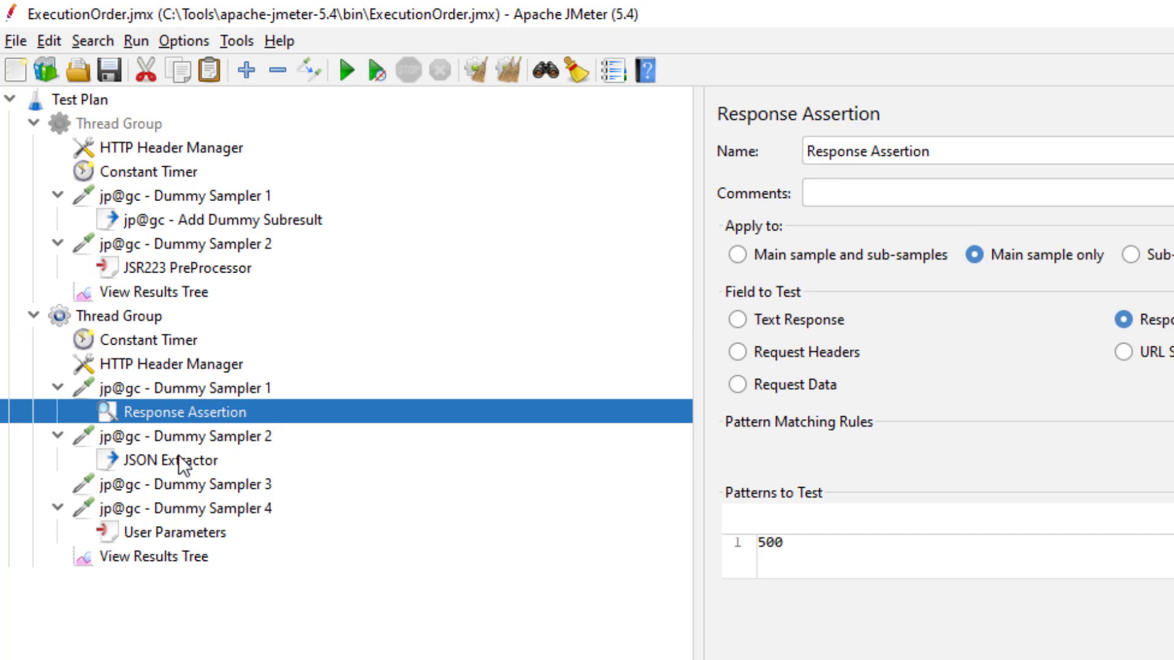
left_click(179, 460)
left_click(186, 532)
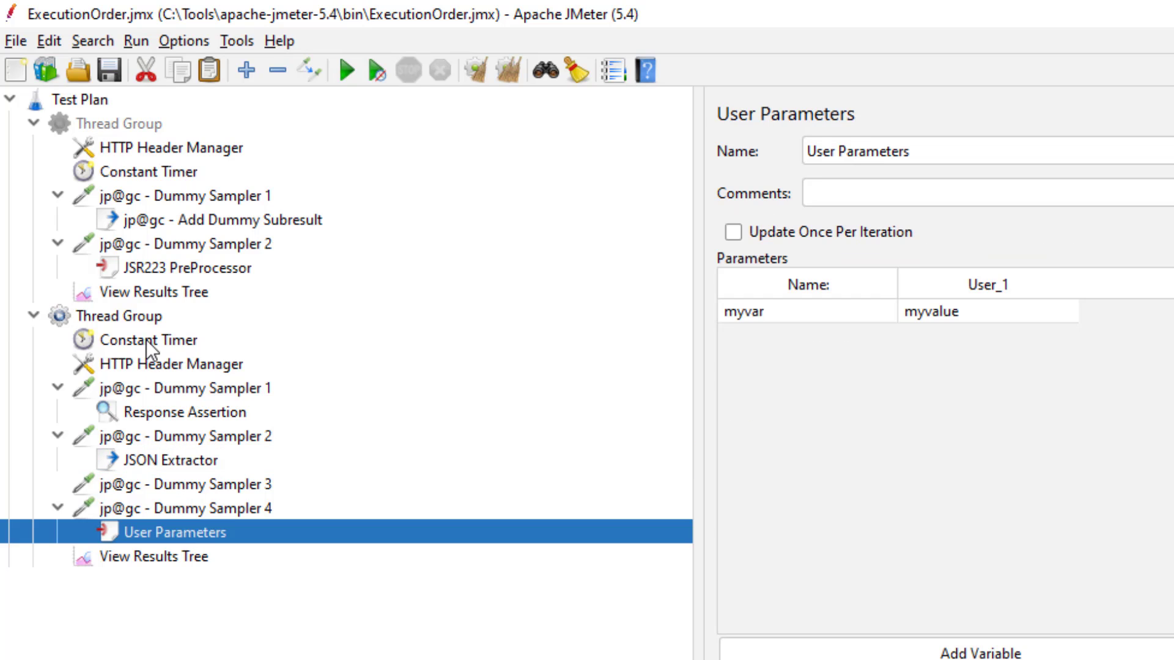
left_click(147, 340)
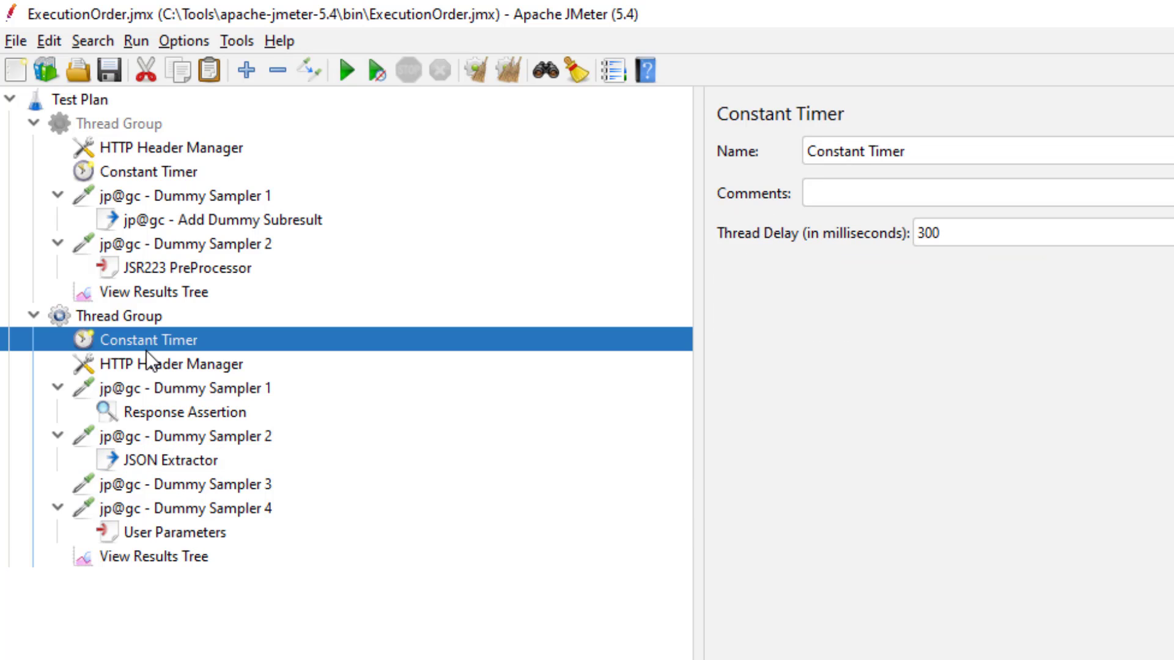
left_click(149, 366)
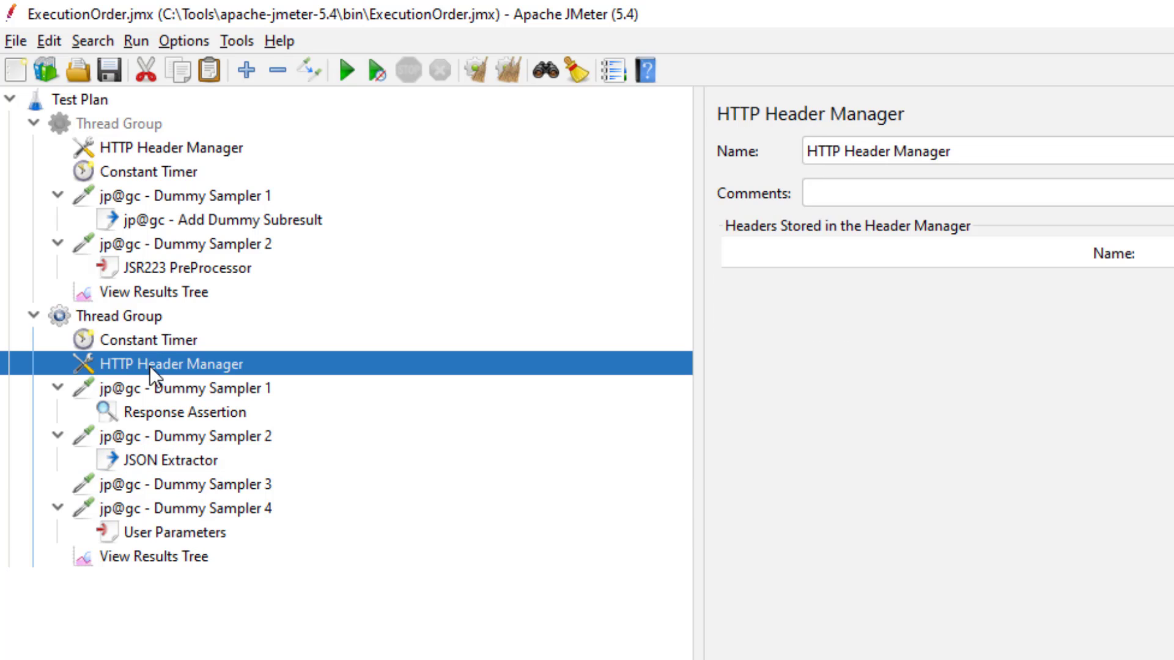
left_click(141, 322)
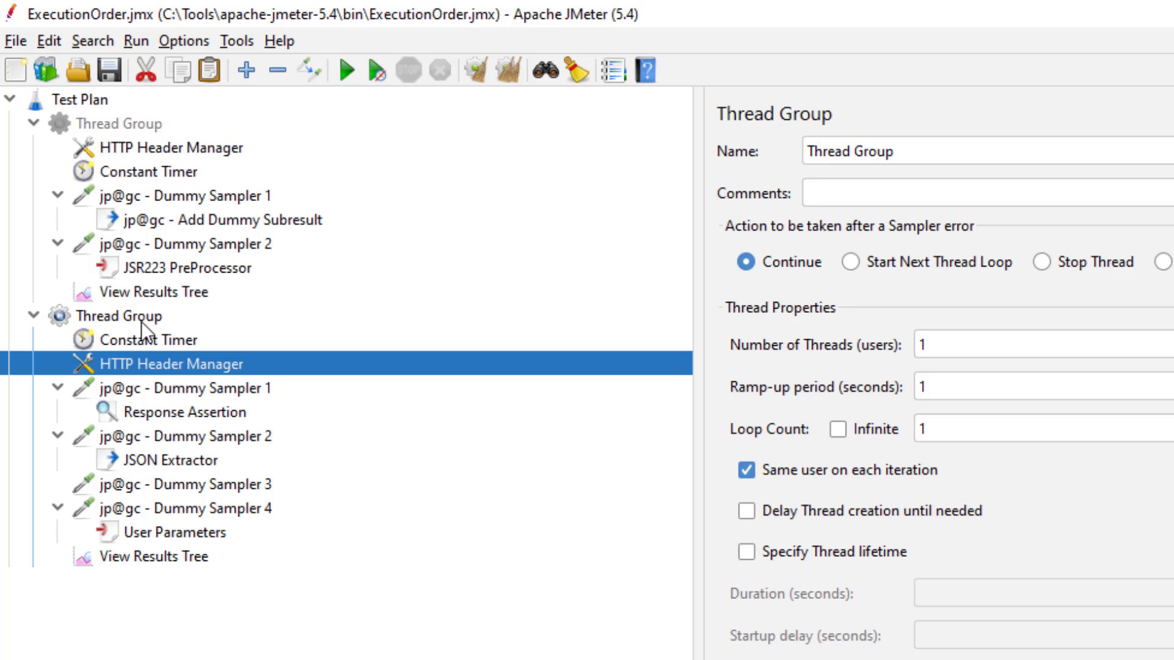
Examine the Response Assertion and how User Parameters defines myvar for the request data of Dummy Samplers 1 and 4.
left_click(178, 420)
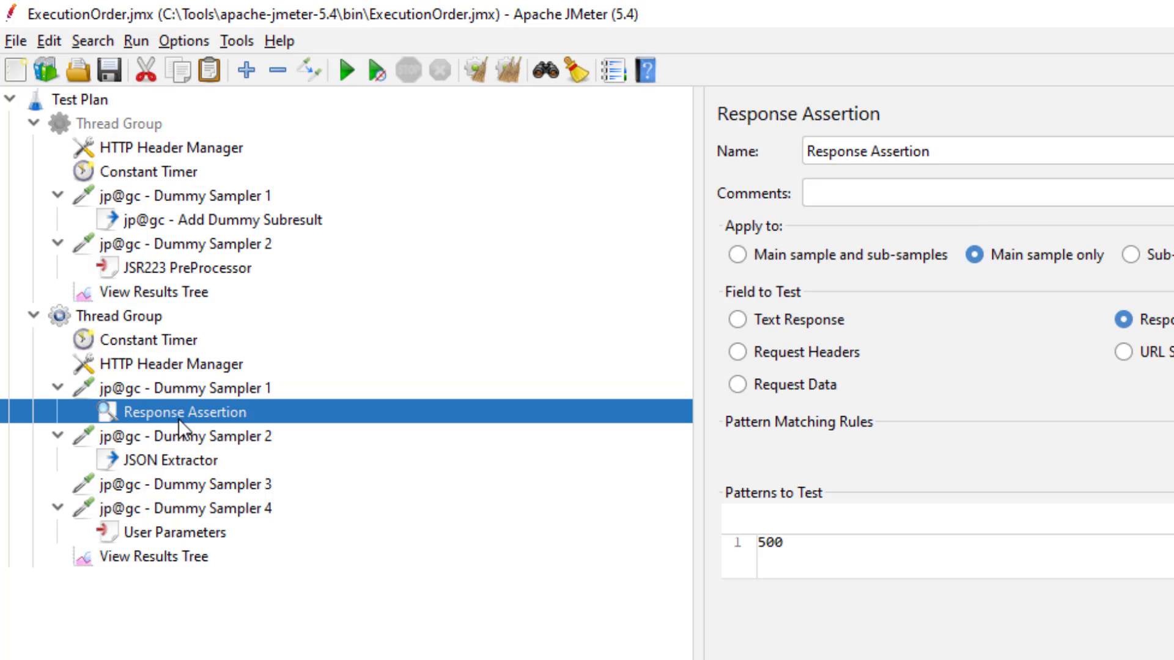
left_click(184, 389)
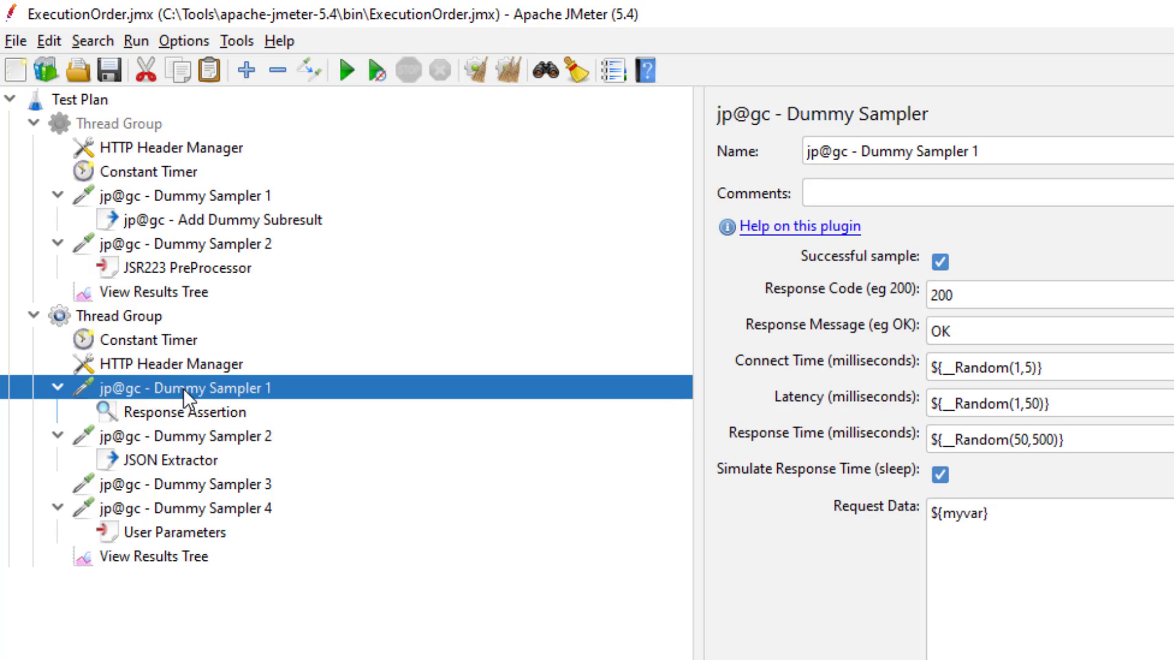
left_click(198, 537)
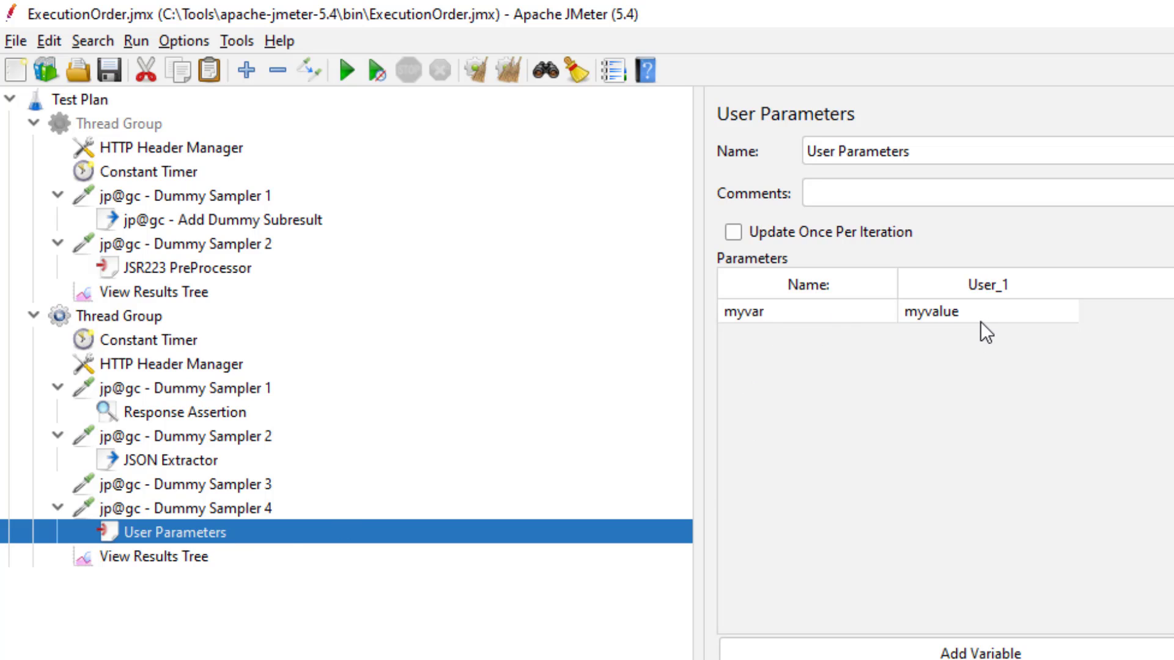
left_click(171, 388)
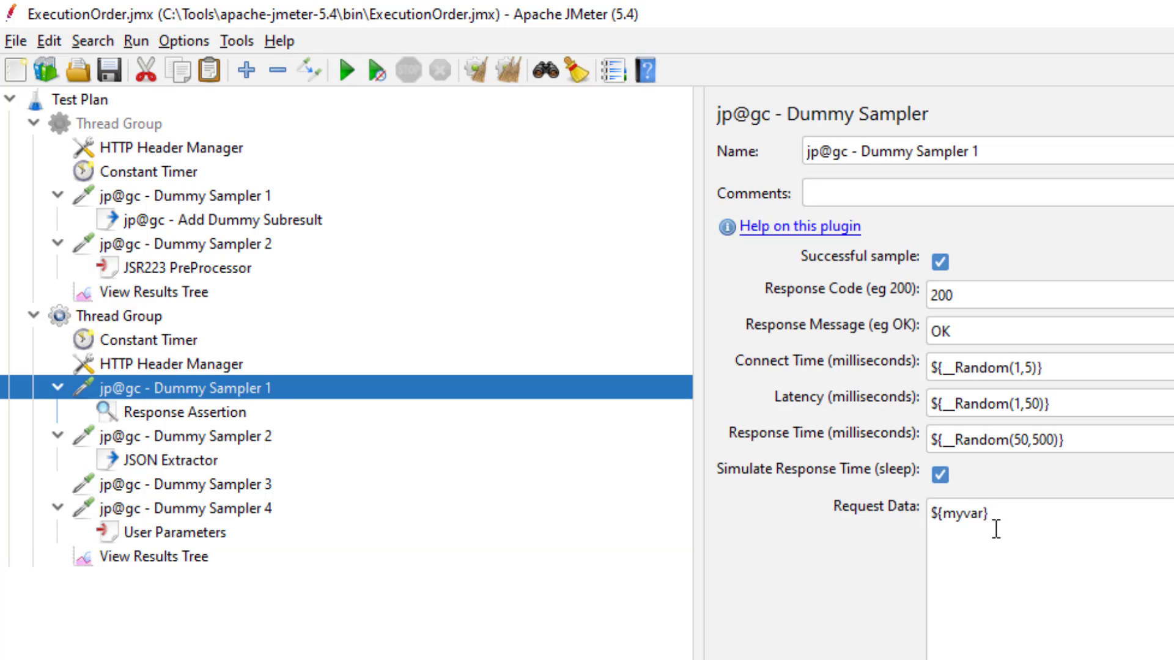
left_click_drag(1067, 527, 930, 515)
left_click(1106, 519)
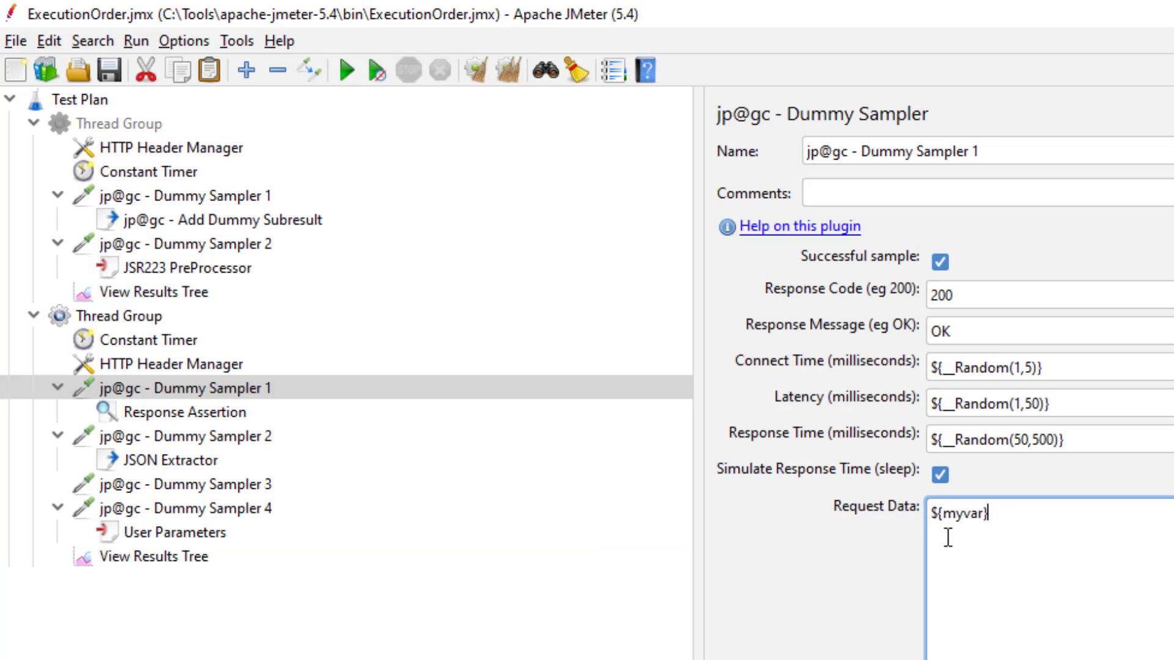
left_click(174, 533)
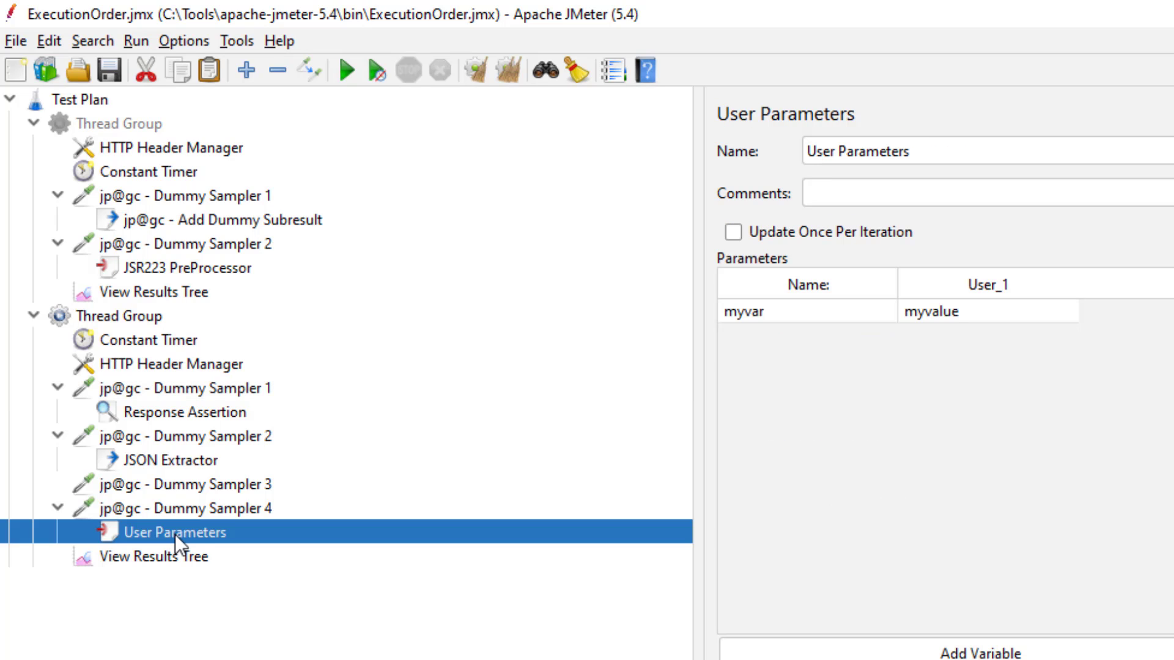
left_click(192, 511)
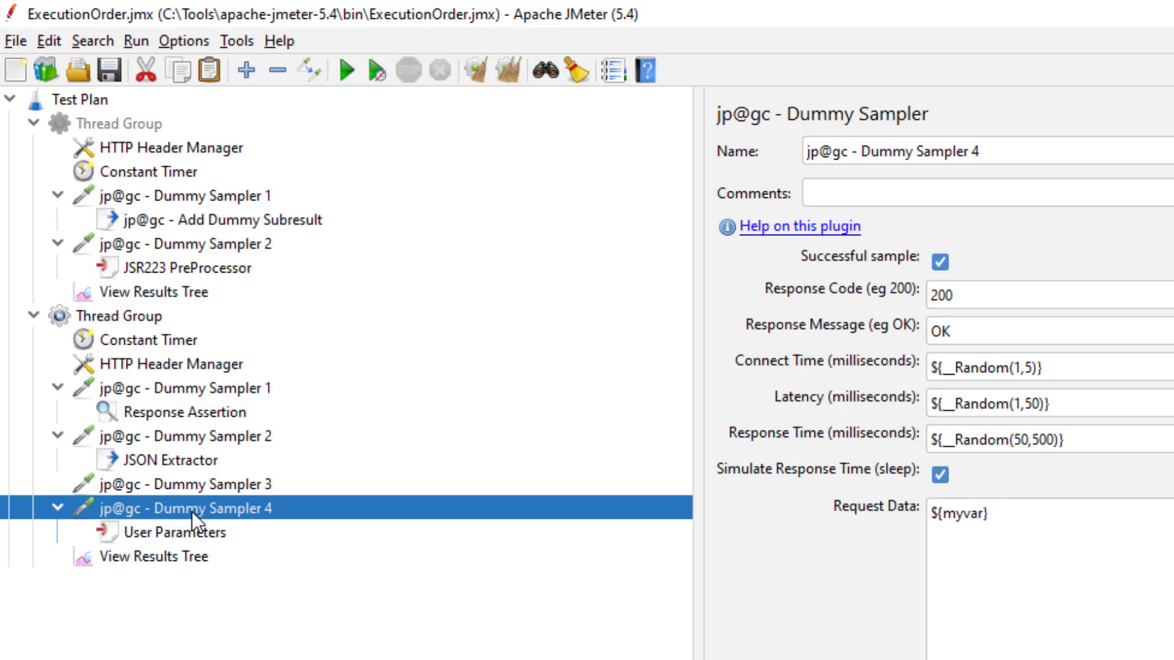
left_click_drag(939, 513, 993, 510)
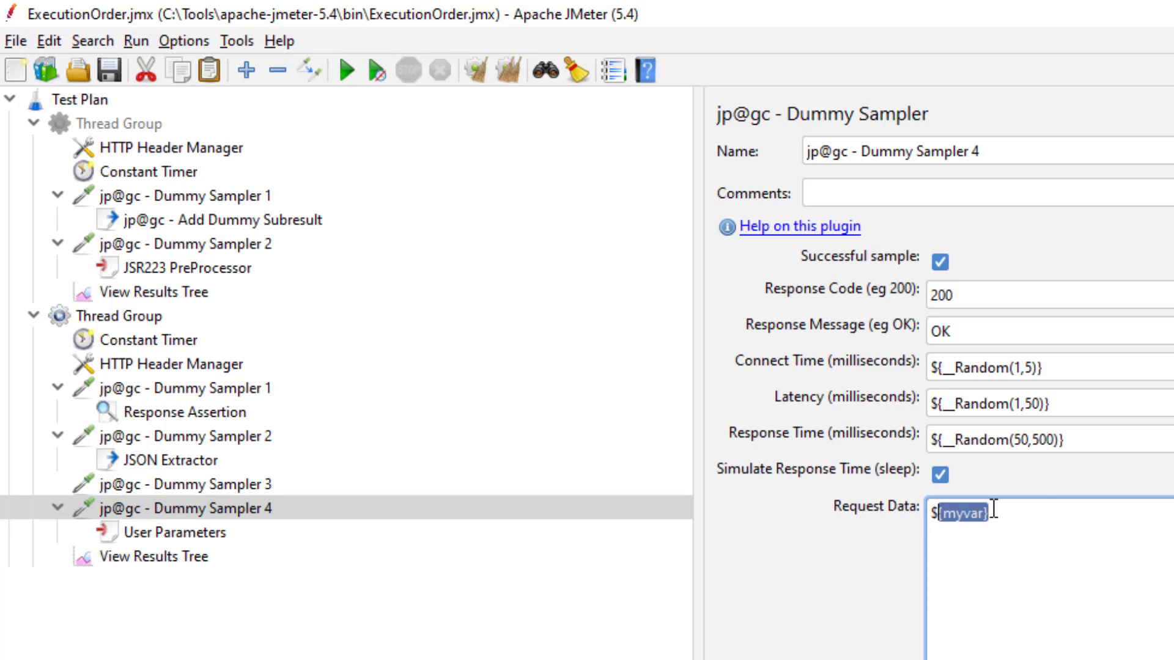
left_click(1044, 506)
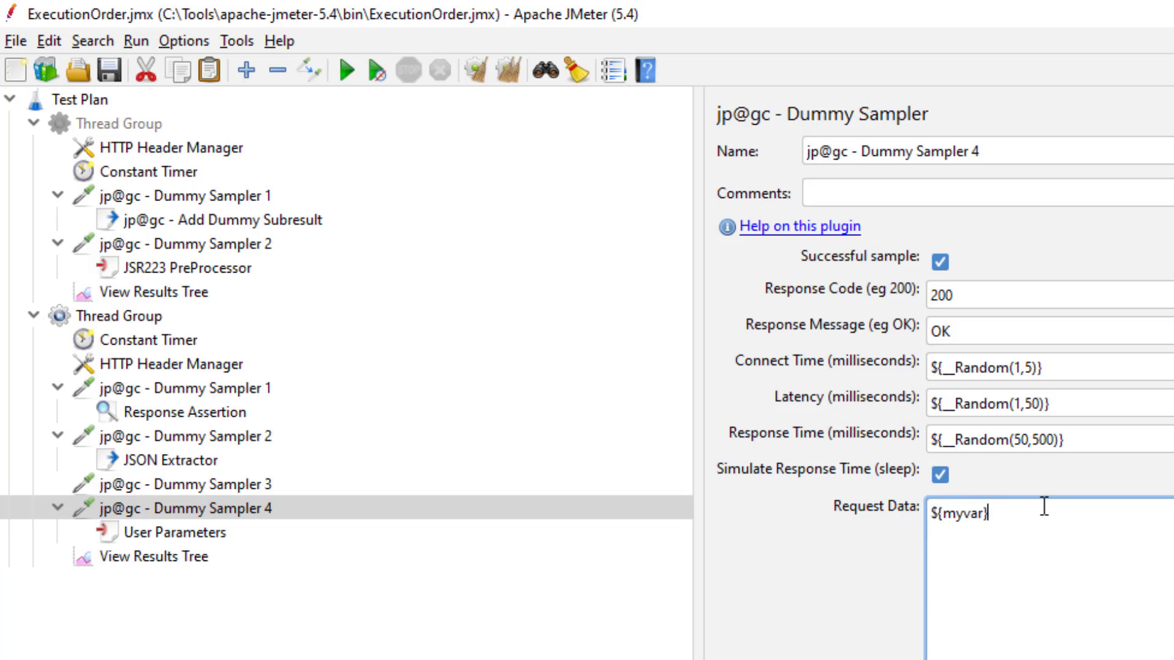
Review the execution sequence of the second Thread Group through its Constant Timer, HTTP Header Manager and Dummy Samplers 1 to 3.
left_click(208, 388)
left_click(173, 362)
left_click(154, 339)
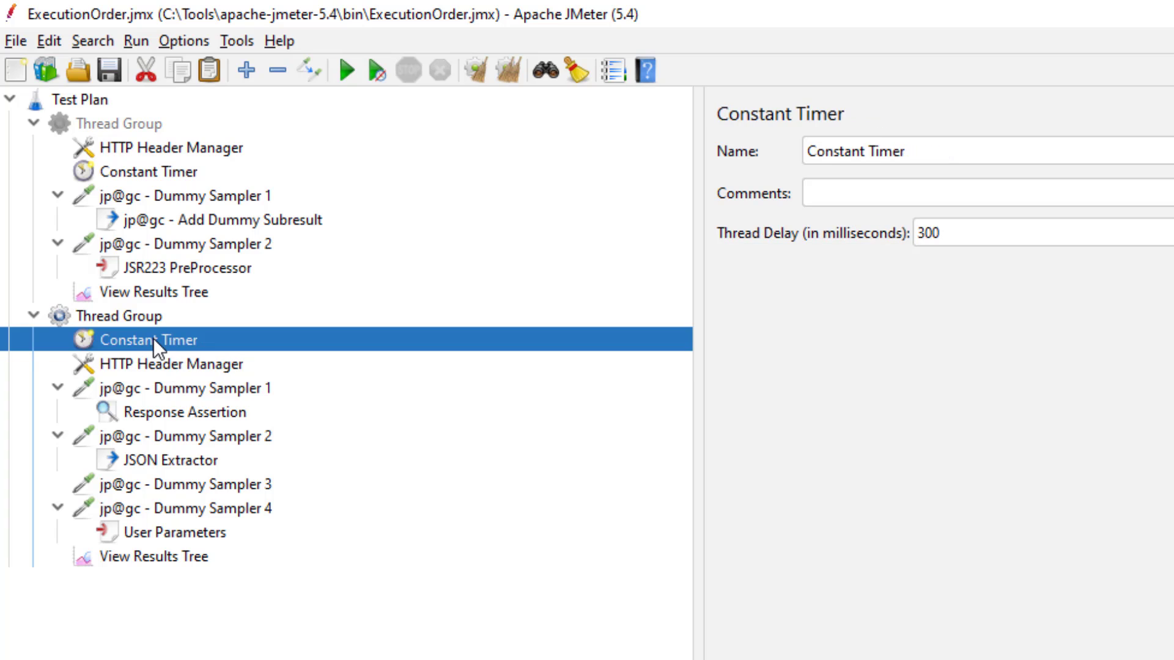
left_click(157, 363)
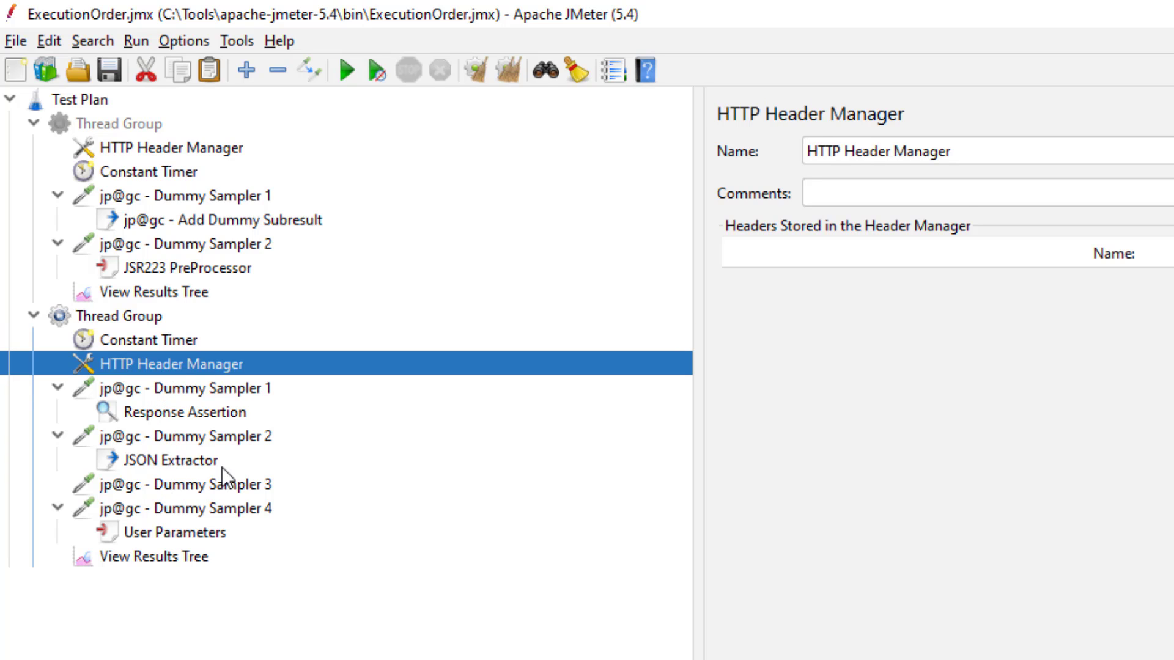
left_click(220, 436)
left_click(217, 485)
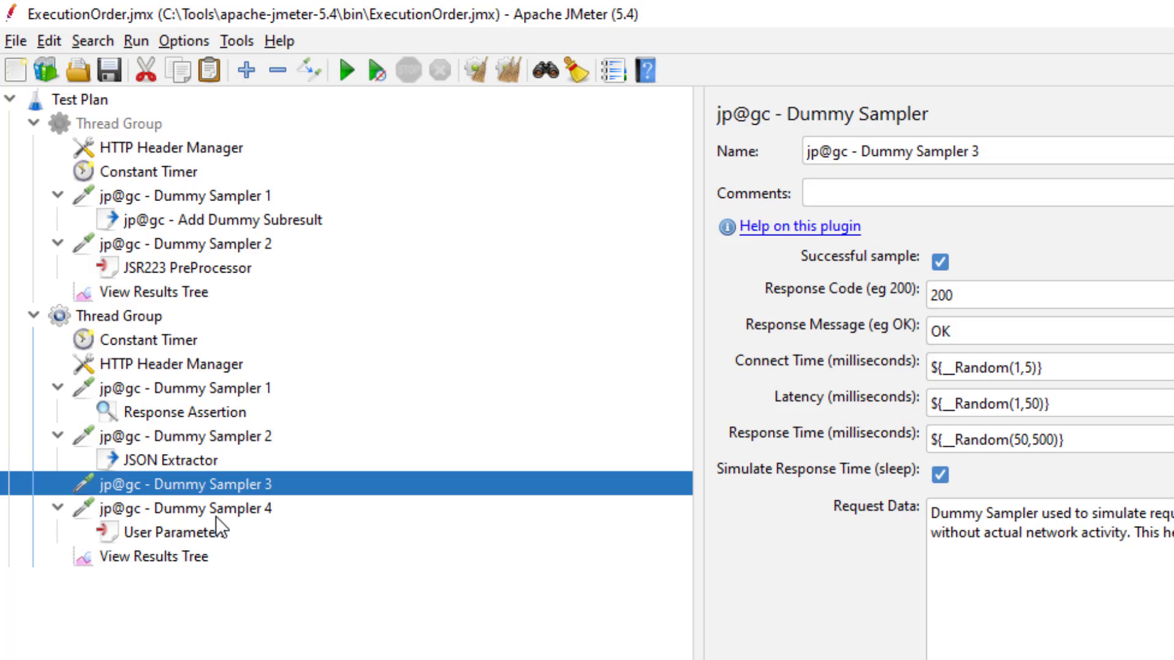
left_click(152, 349)
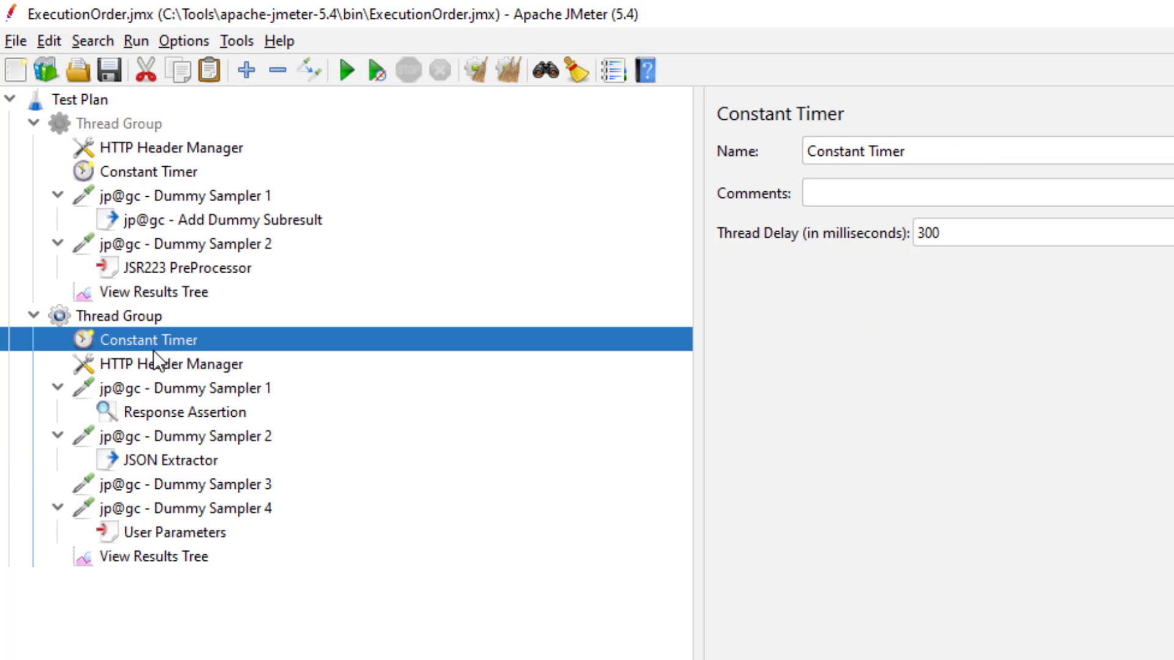
Run the test with the second Thread Group's View Results Tree open and expand the Dummy Sampler 1 result.
left_click(138, 564)
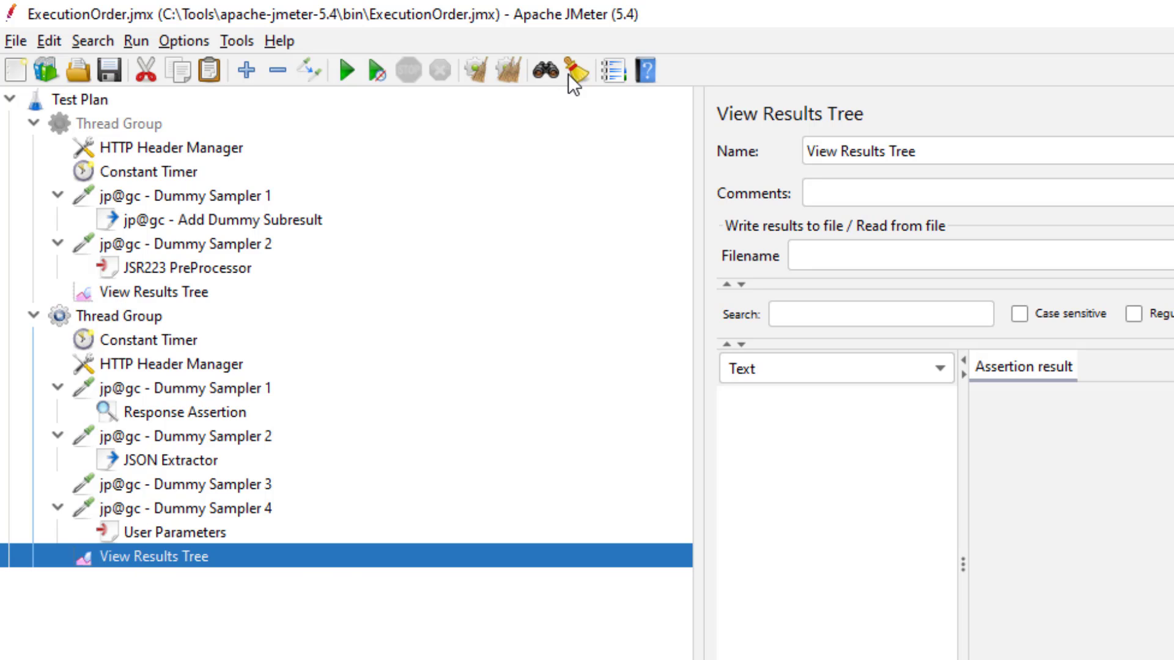
left_click(351, 66)
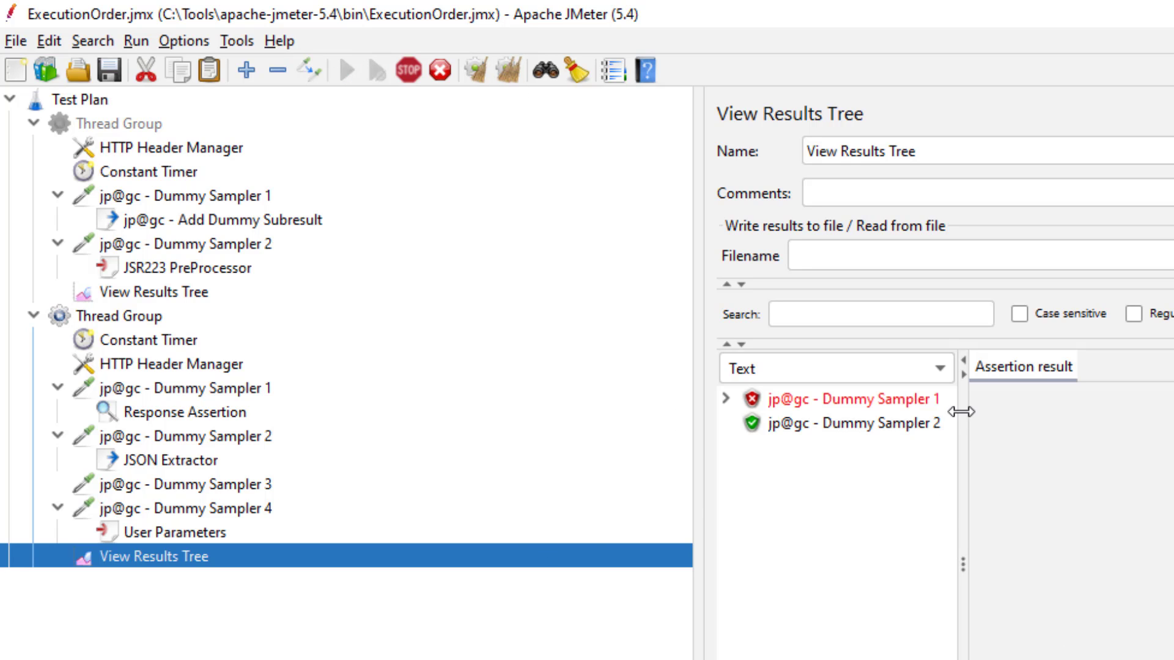
left_click(870, 399)
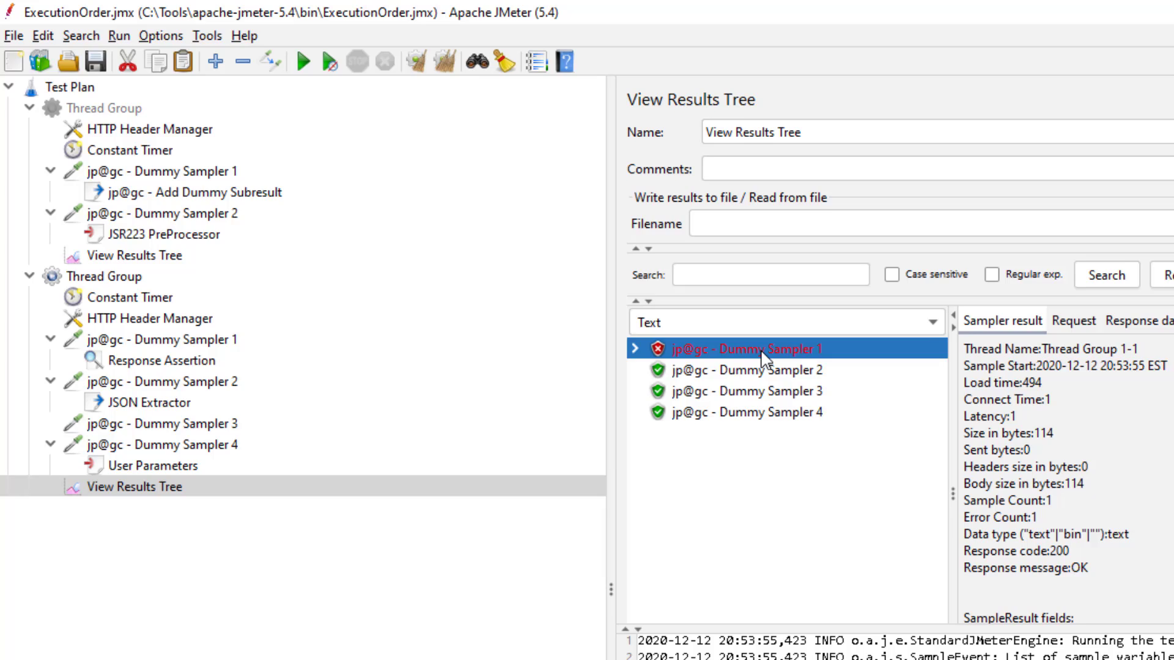
double_click(763, 352)
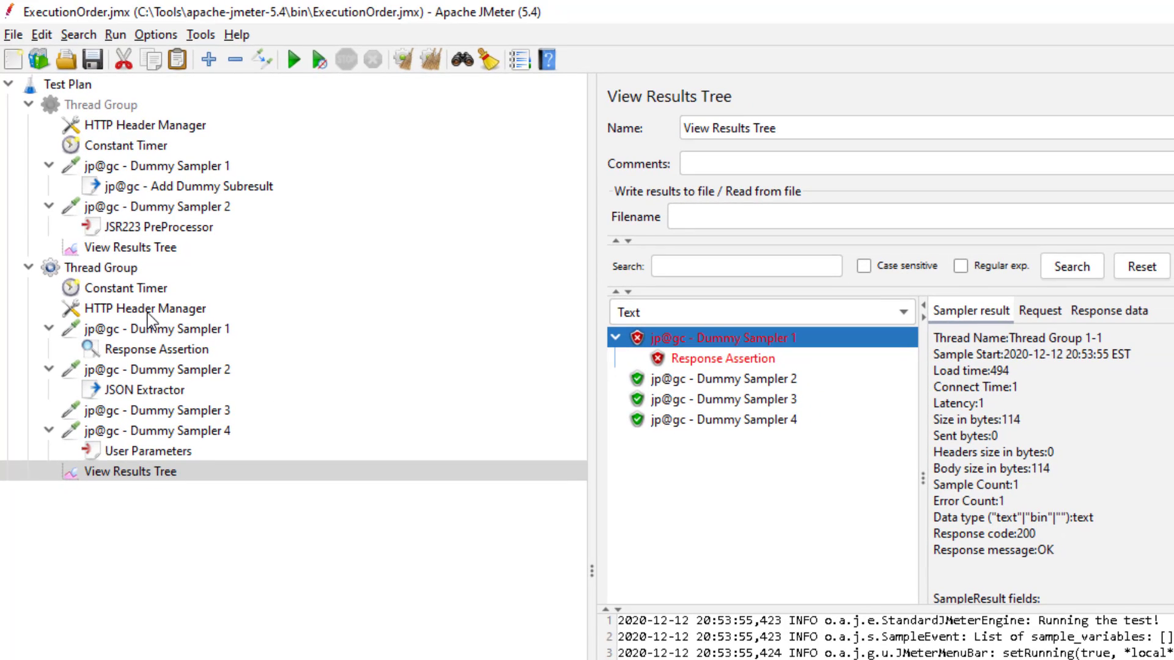
Check the Response Assertion's result, then its pattern settings and the configuration of its parent Dummy Sampler 1.
left_click(736, 364)
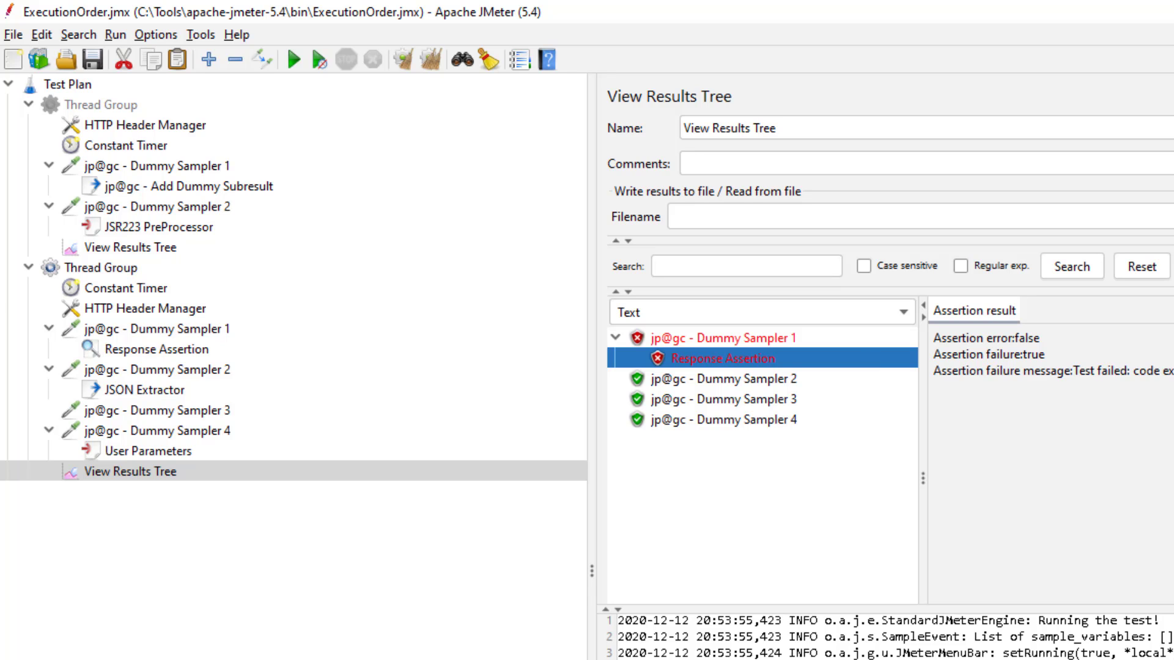
left_click(149, 353)
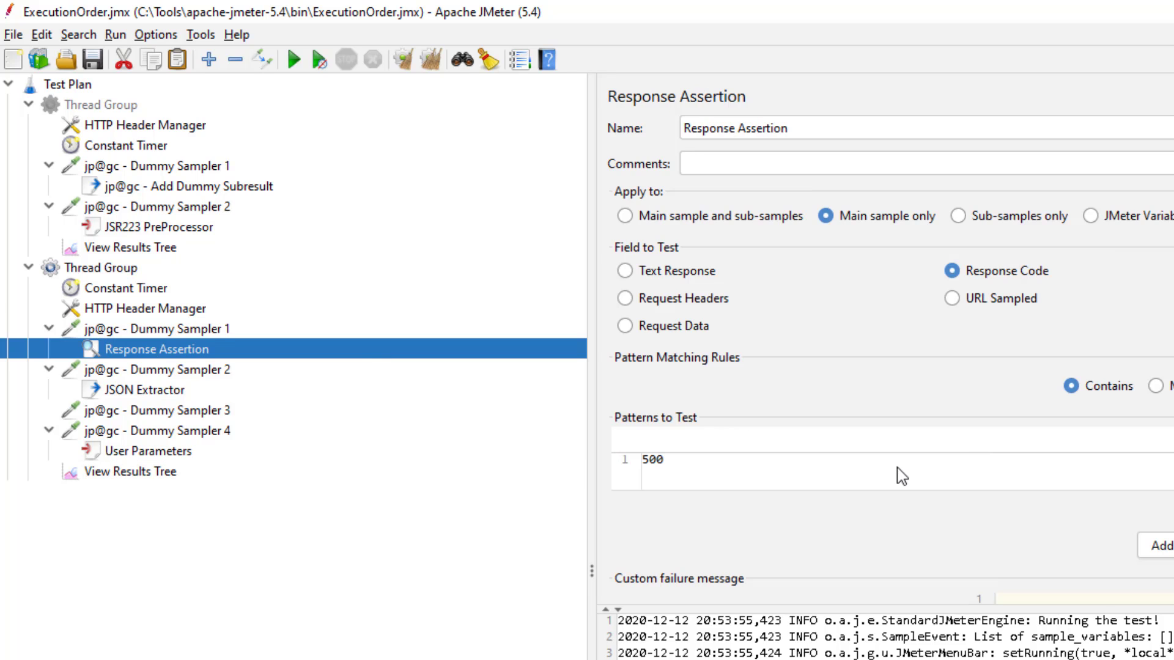
left_click(153, 331)
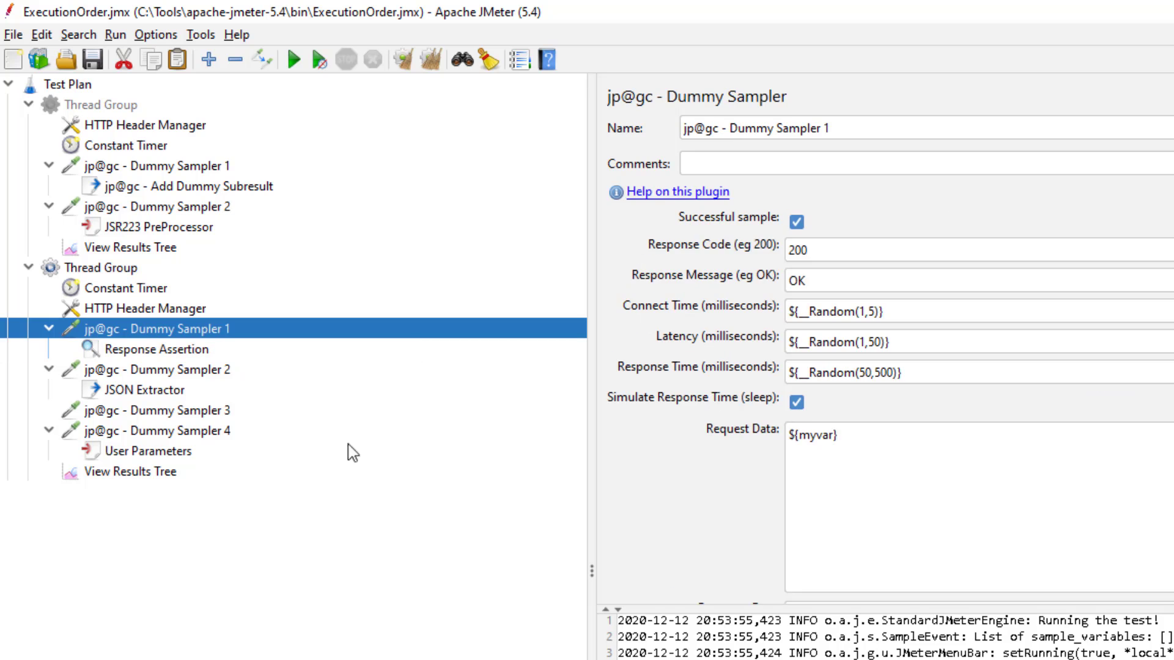
Review the User Parameters and Dummy Sampler 2, and highlight the ${myvar} request data of the second Thread Group's Dummy Sampler 1.
left_click(150, 453)
left_click(138, 370)
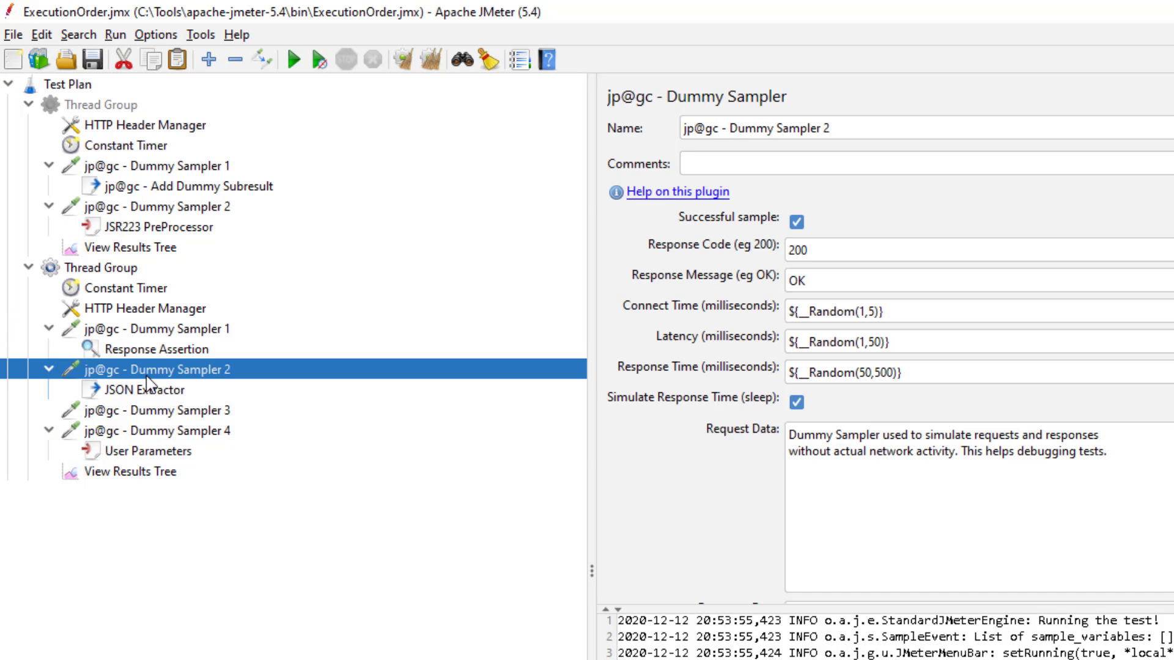
left_click(113, 329)
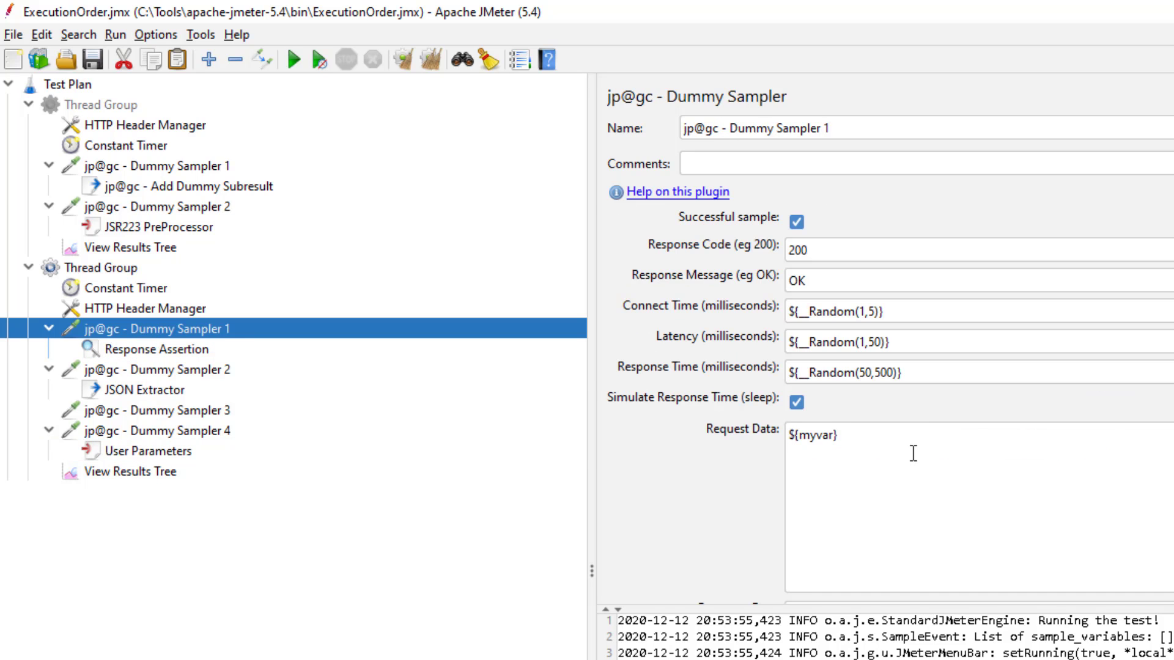
left_click(911, 453)
left_click_drag(871, 436, 777, 433)
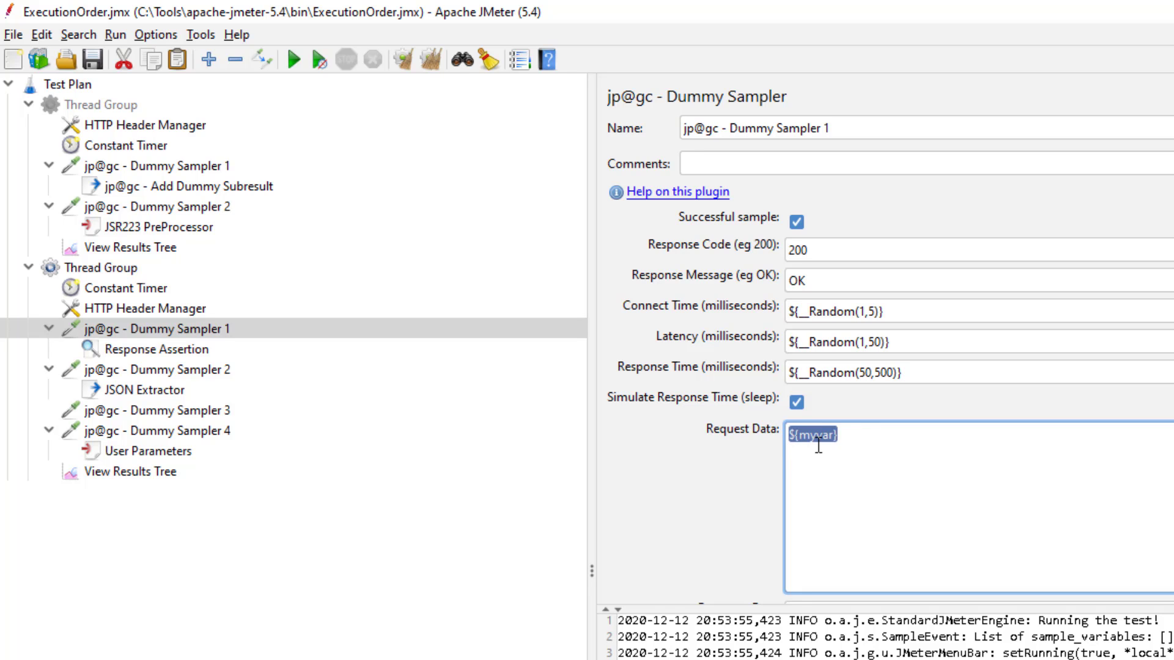
Inspect the request body sent by Dummy Sampler 1 in the second Thread Group's View Results Tree.
left_click(143, 474)
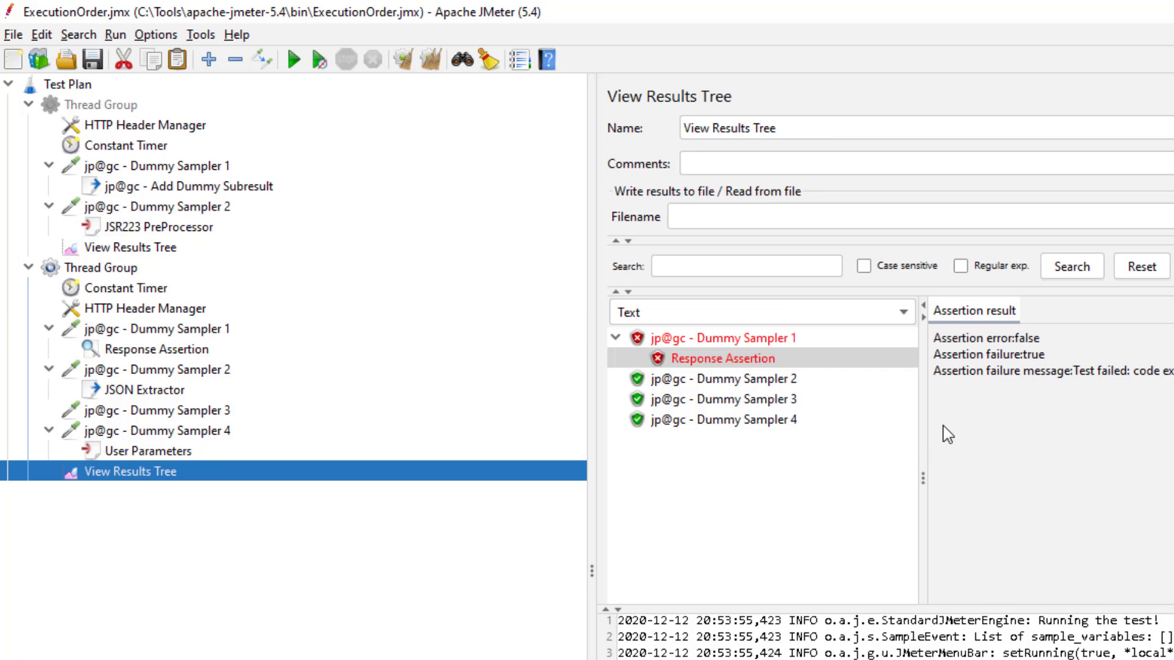
left_click(740, 339)
left_click(1047, 315)
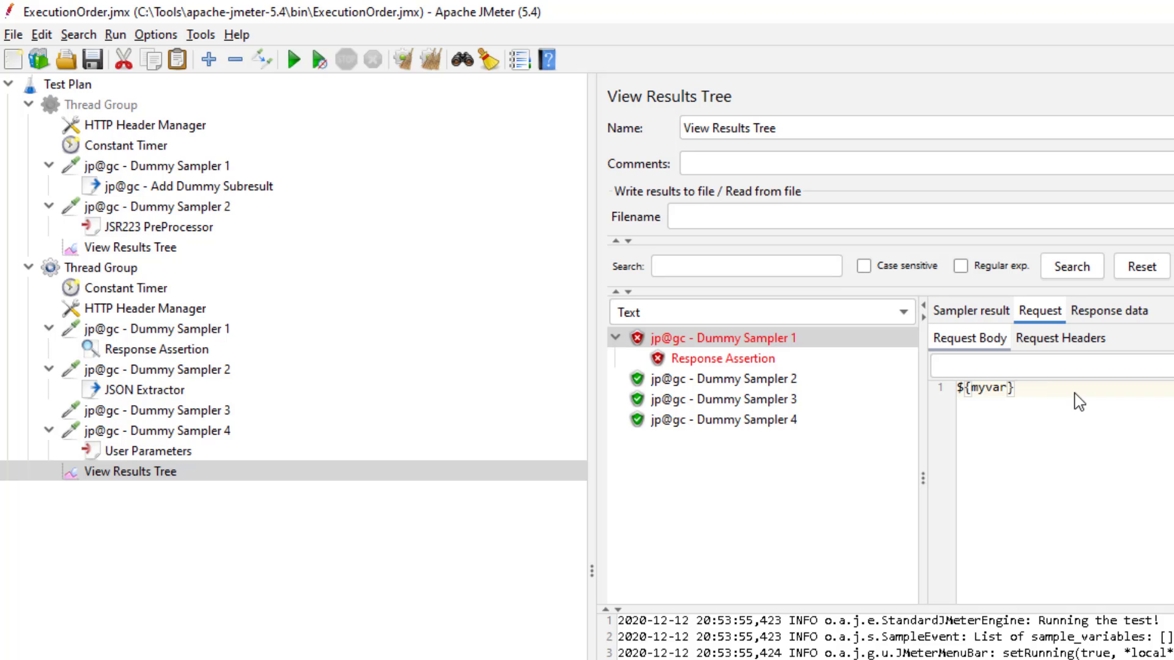
key("ctrl+a")
key("ctrl+f")
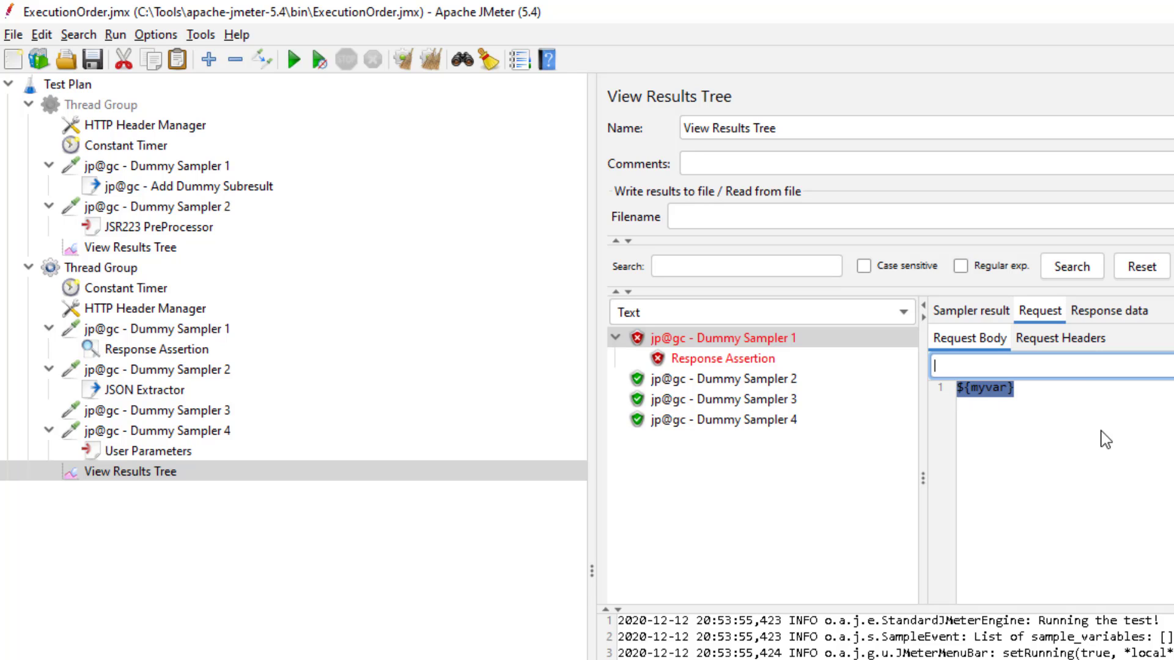
Inspect the request body sent by Dummy Sampler 4 to see how myvar was substituted.
left_click(788, 422)
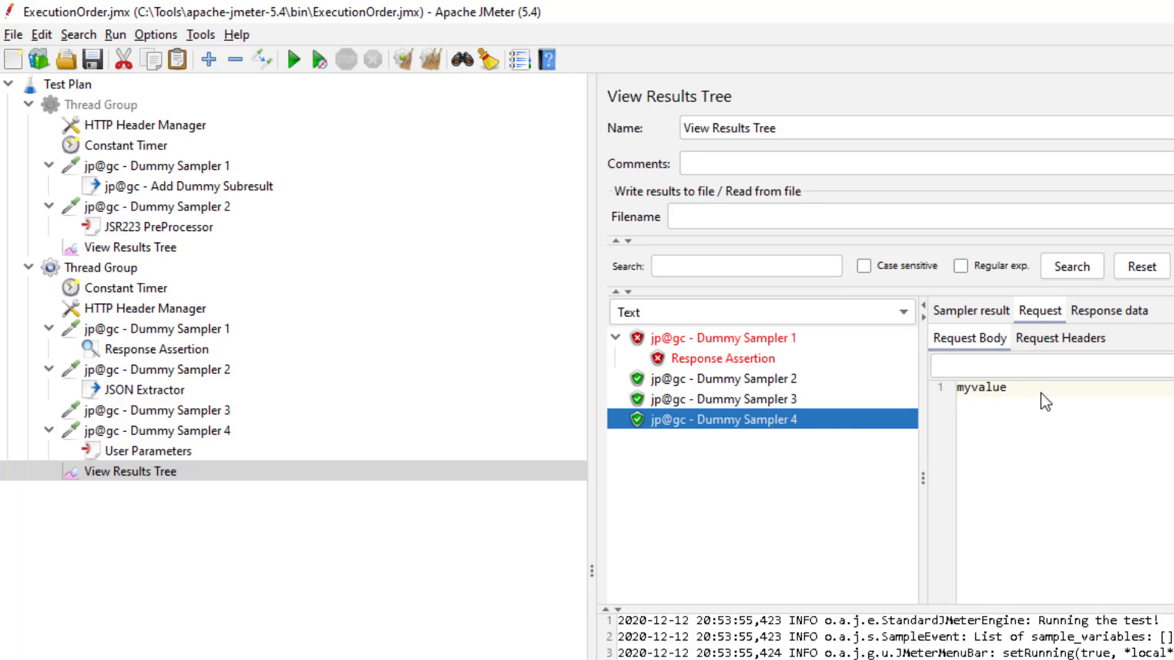
left_click_drag(1008, 392, 916, 383)
left_click(1066, 389)
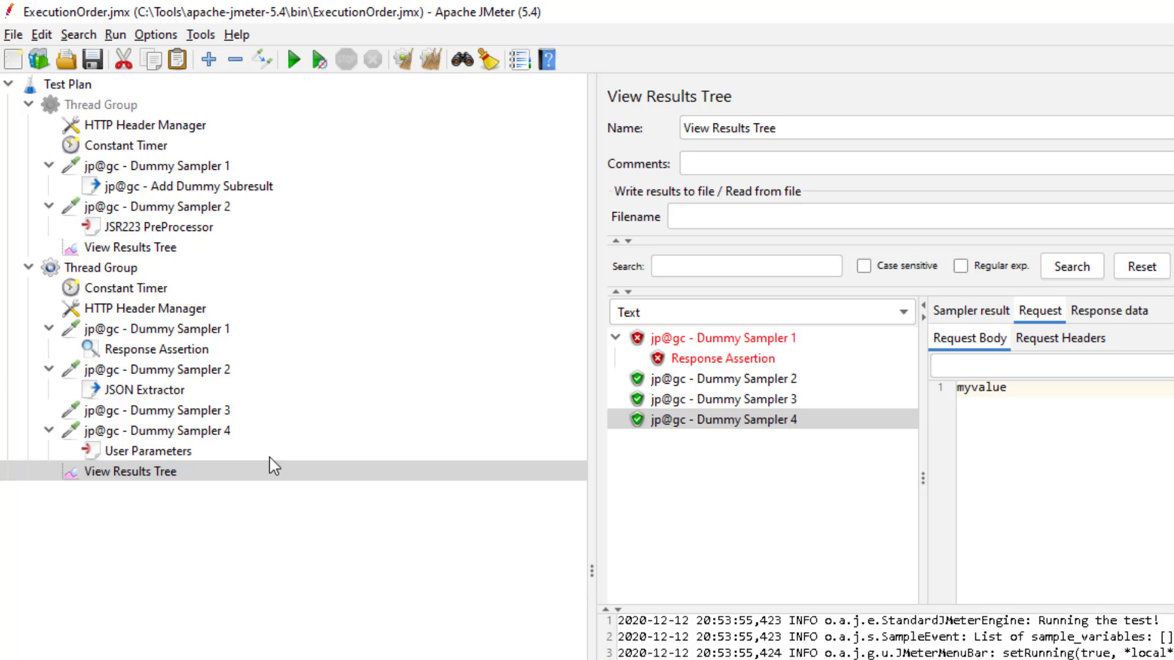
Review the settings of the second Thread Group's Response Assertion and Constant Timer.
left_click(164, 355)
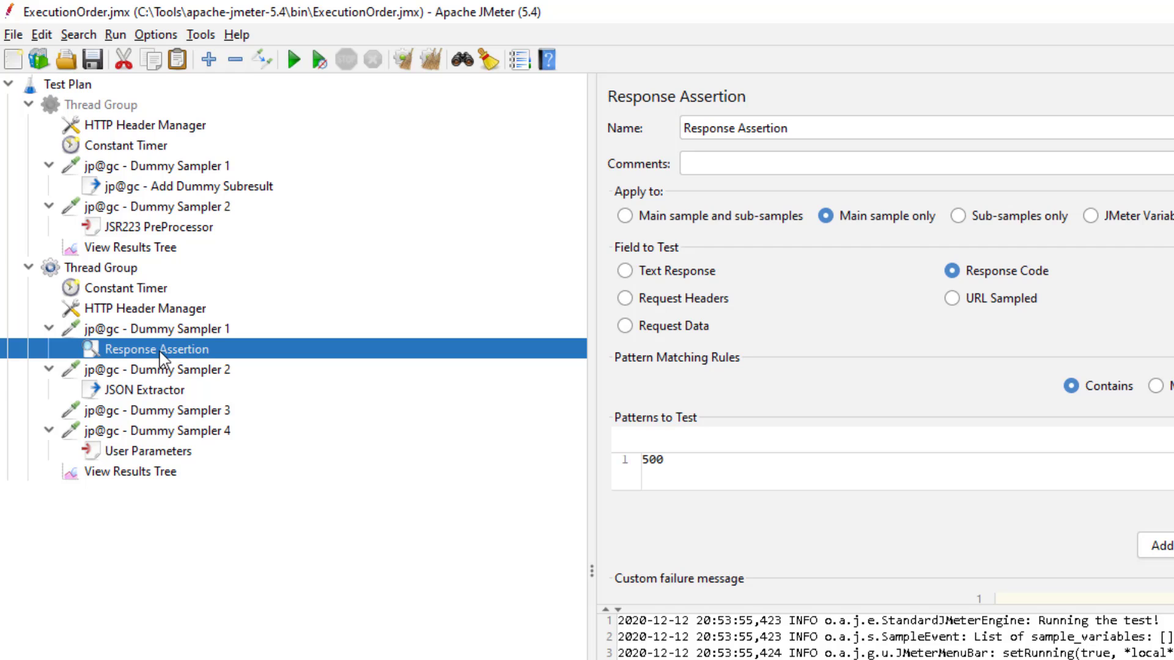
left_click(129, 297)
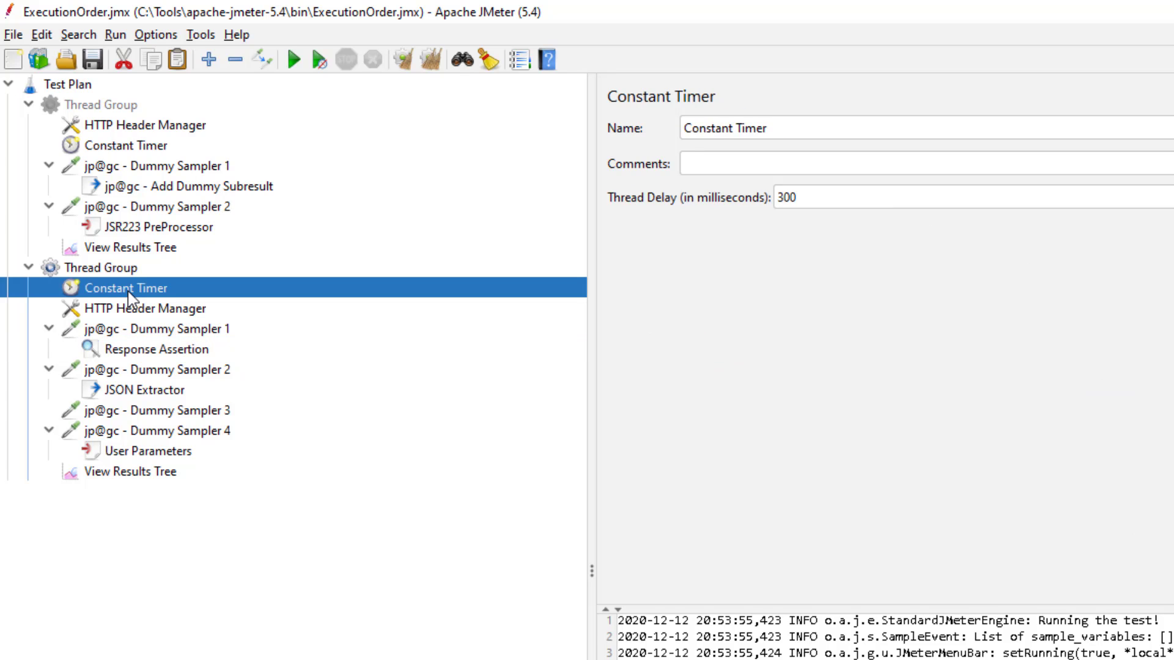